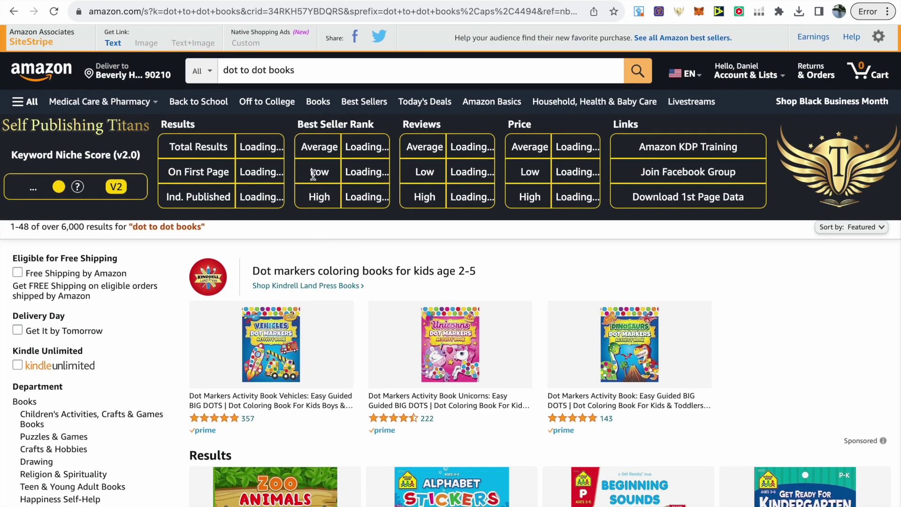
Step: Dismiss the dot to dot search suggestions and scroll down the Amazon results
click(309, 70)
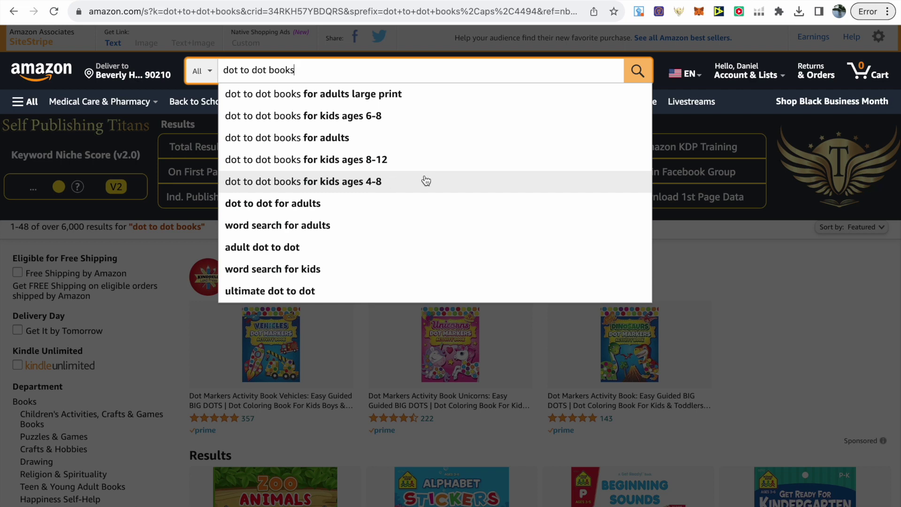
click(769, 288)
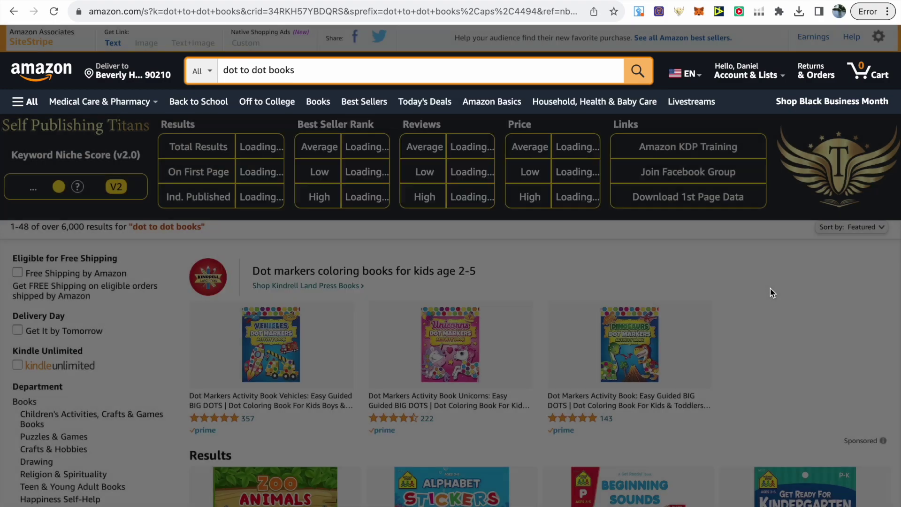
scroll(772, 294, down, 5)
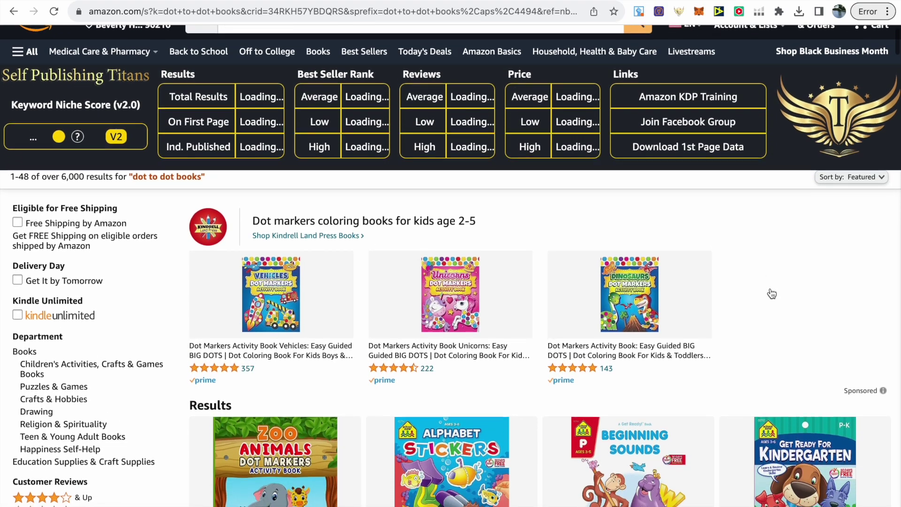
scroll(771, 294, down, 10)
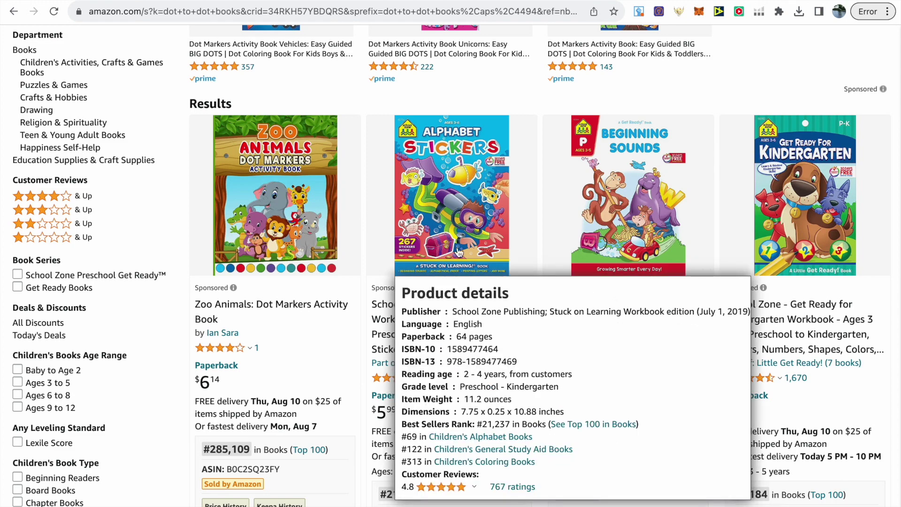
scroll(548, 219, down, 10)
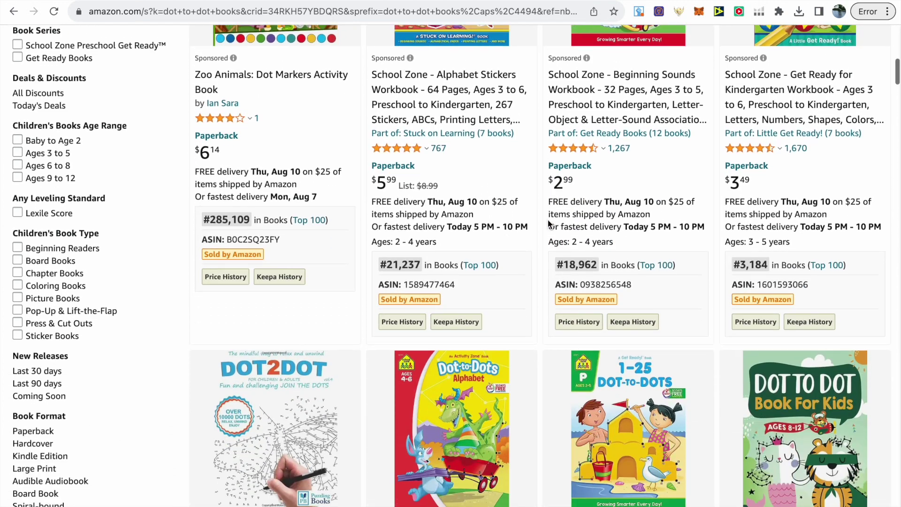
scroll(547, 219, down, 7)
Step: Check listings' Product details (e.g. #9,126 and #47,823 in Books) and scroll to the More results row
mouse_move(426, 279)
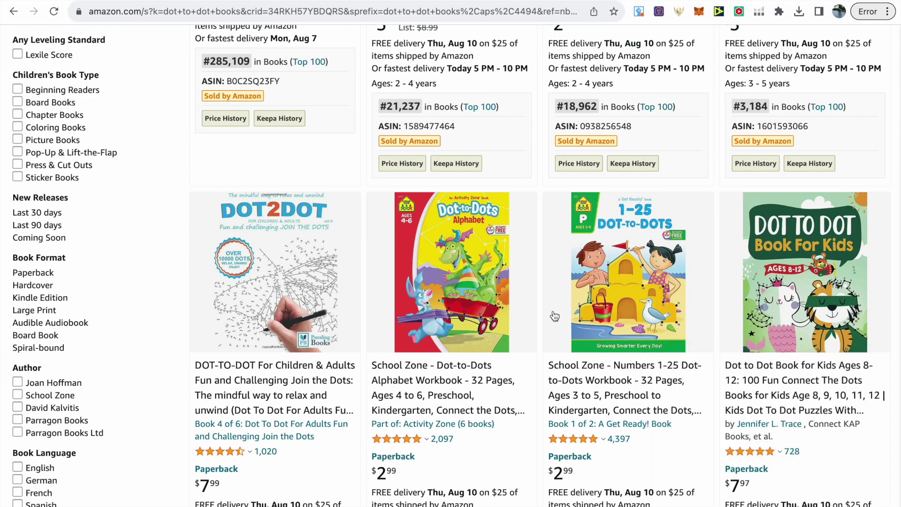
mouse_move(760, 292)
scroll(726, 395, down, 3)
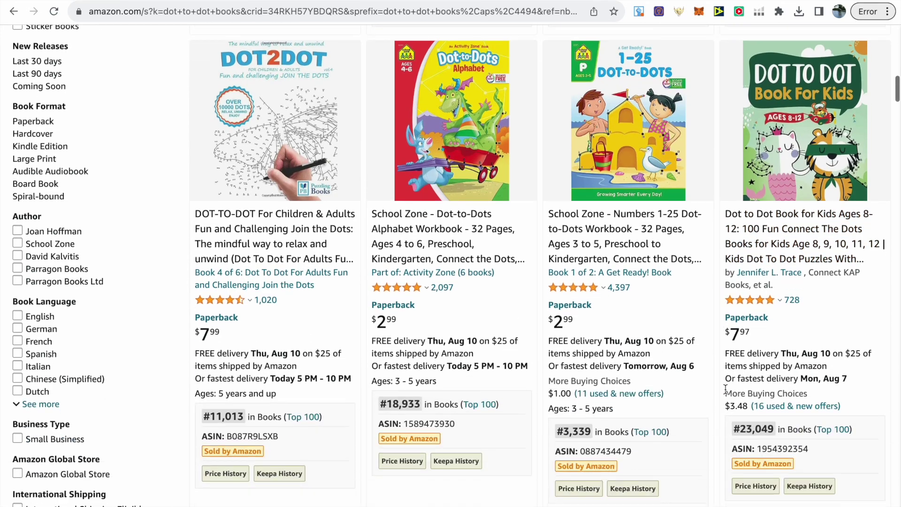
scroll(725, 388, down, 9)
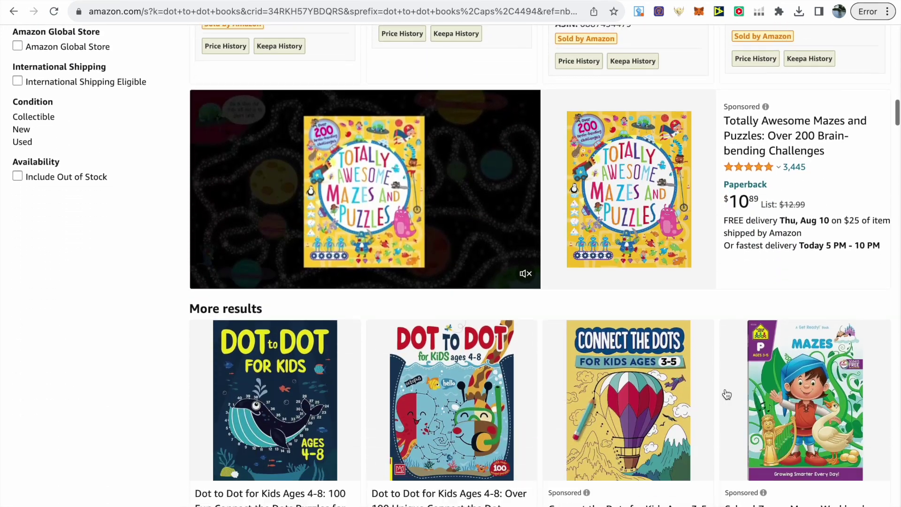
scroll(727, 394, down, 2)
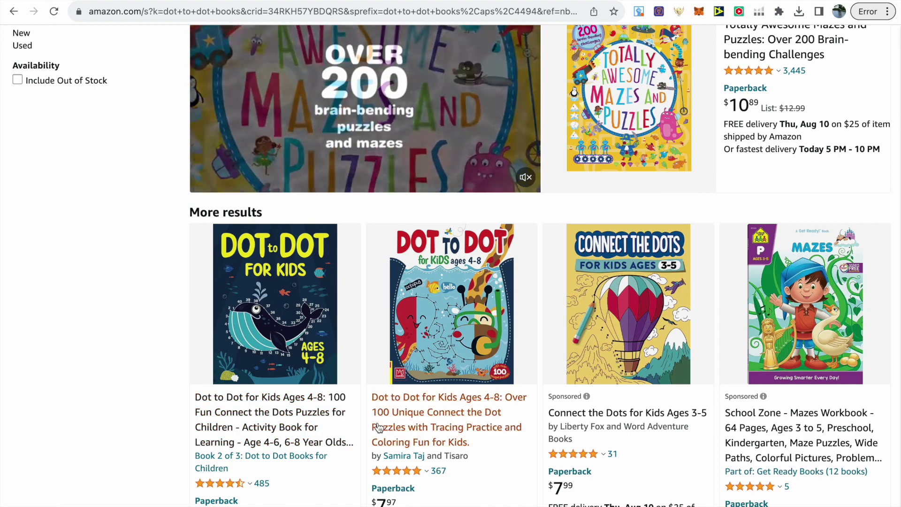
scroll(425, 436, down, 1)
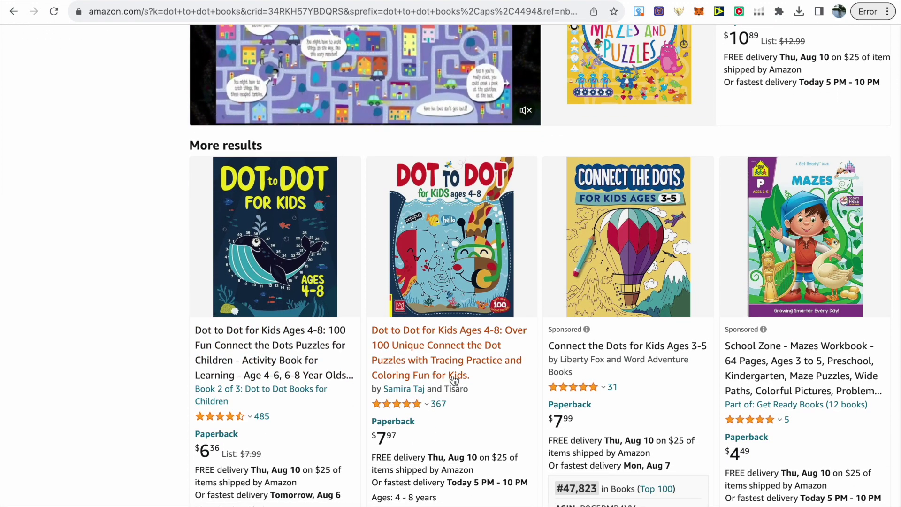
scroll(454, 380, down, 1)
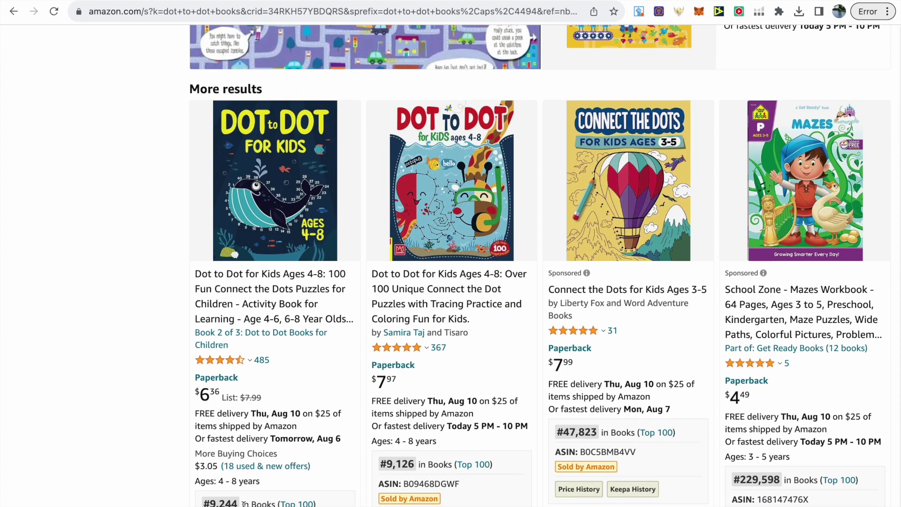
scroll(411, 416, up, 1)
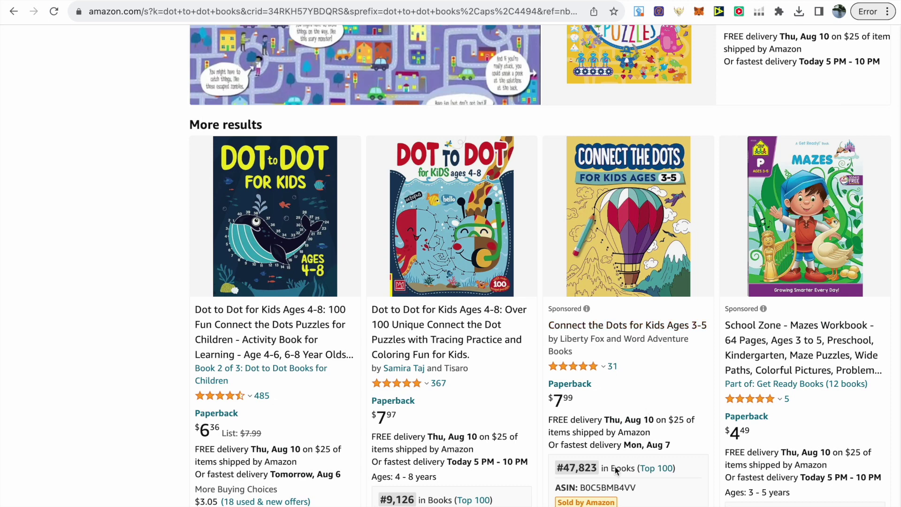
Step: Read the Product details of two more dot-to-dot books while scrolling further down the results
mouse_move(646, 230)
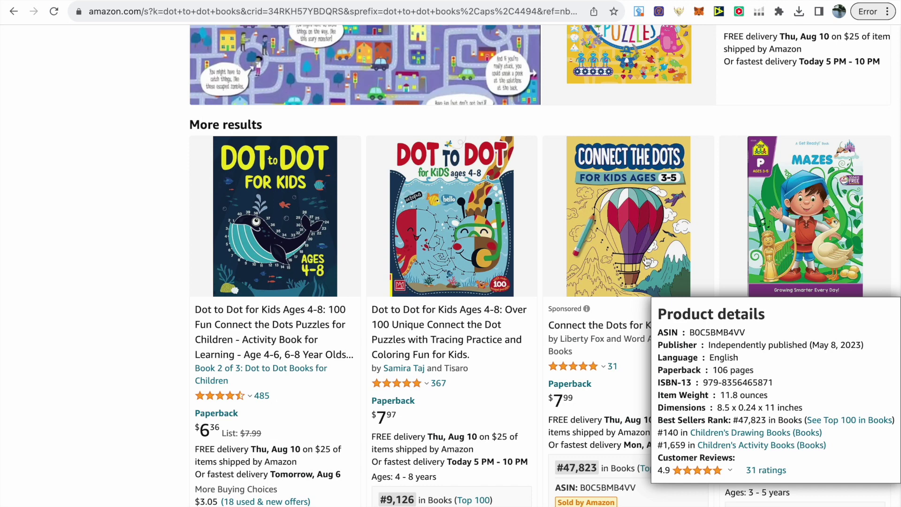
scroll(647, 261, down, 1)
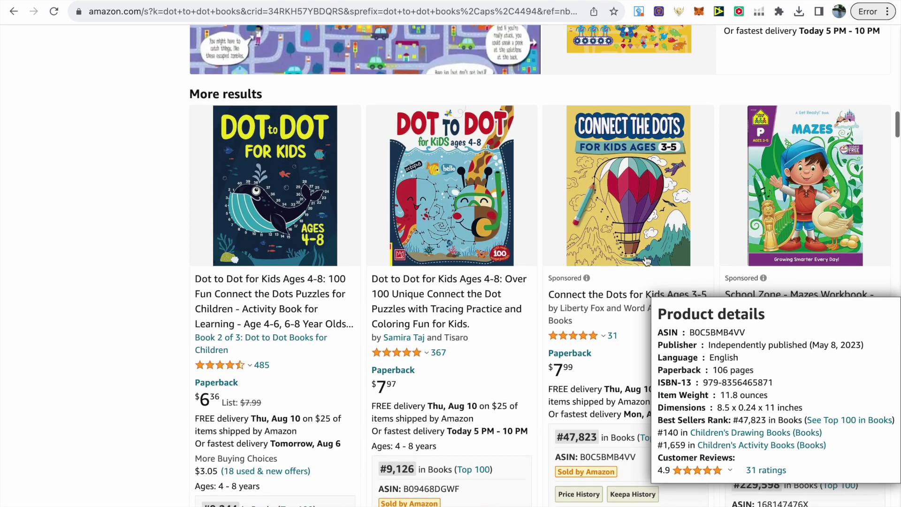
scroll(647, 262, down, 5)
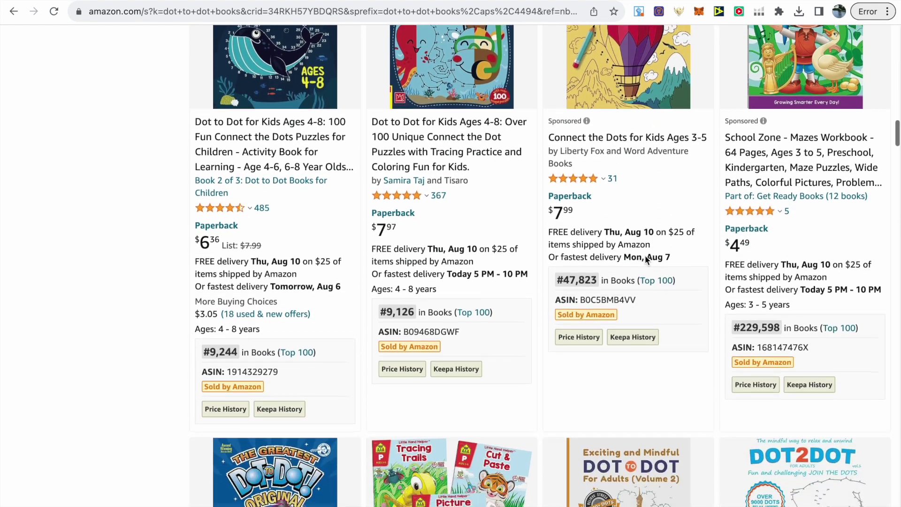
scroll(645, 255, down, 3)
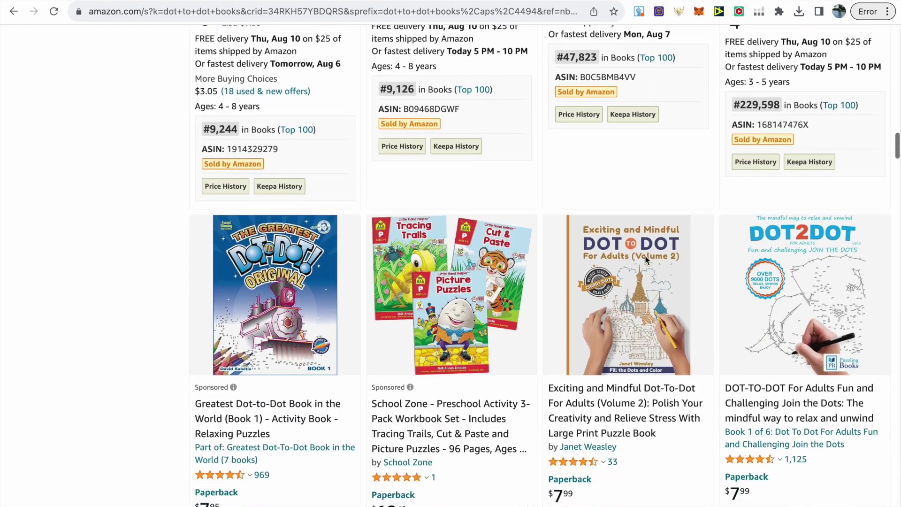
mouse_move(620, 247)
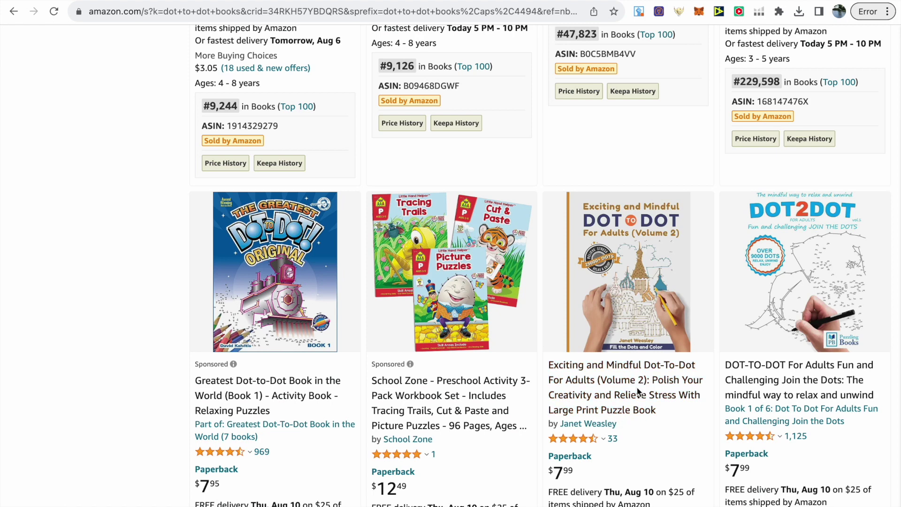
scroll(652, 390, down, 1)
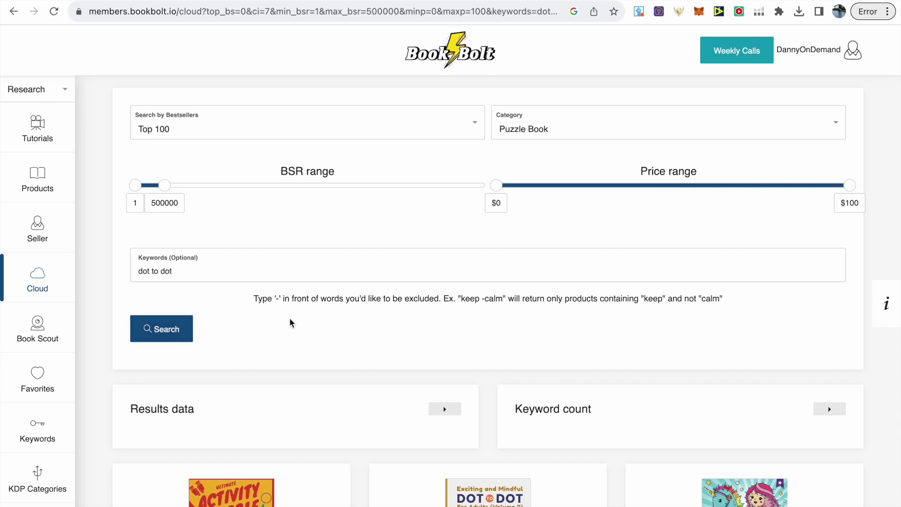
Step: Scroll through the Book Bolt dot to dot cards, comparing reviews, prices, BSR and sales
scroll(289, 323, down, 5)
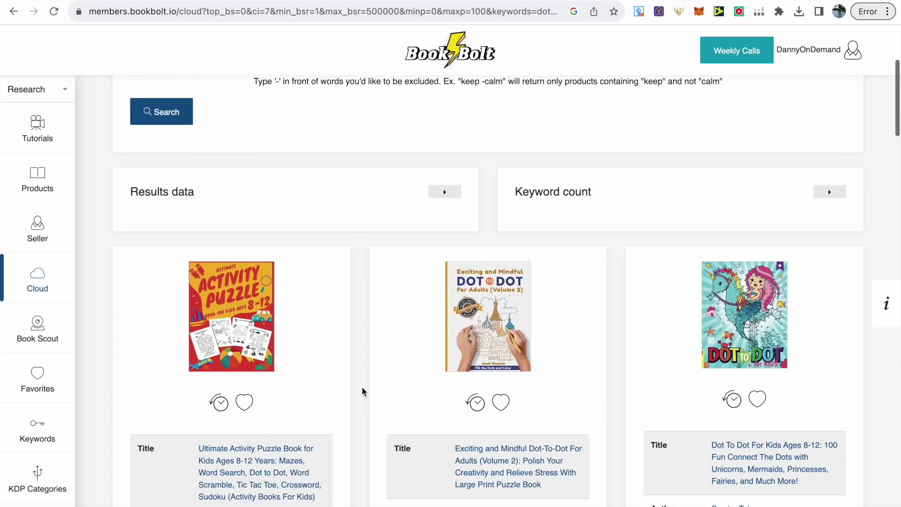
scroll(361, 389, down, 3)
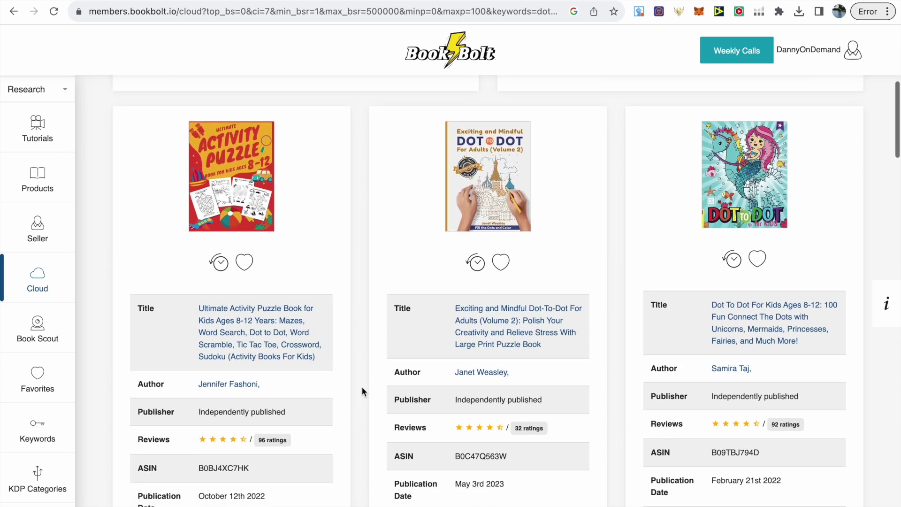
scroll(362, 387, down, 1)
scroll(334, 381, down, 2)
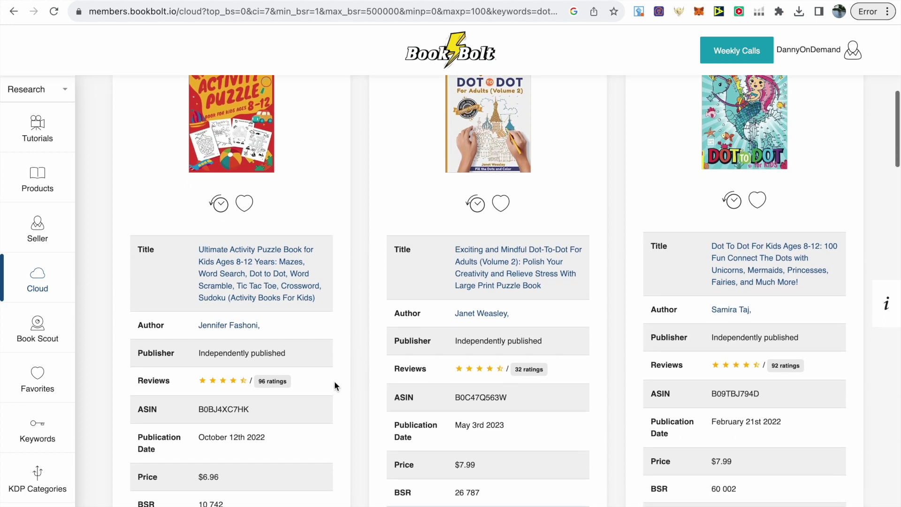
scroll(335, 381, down, 1)
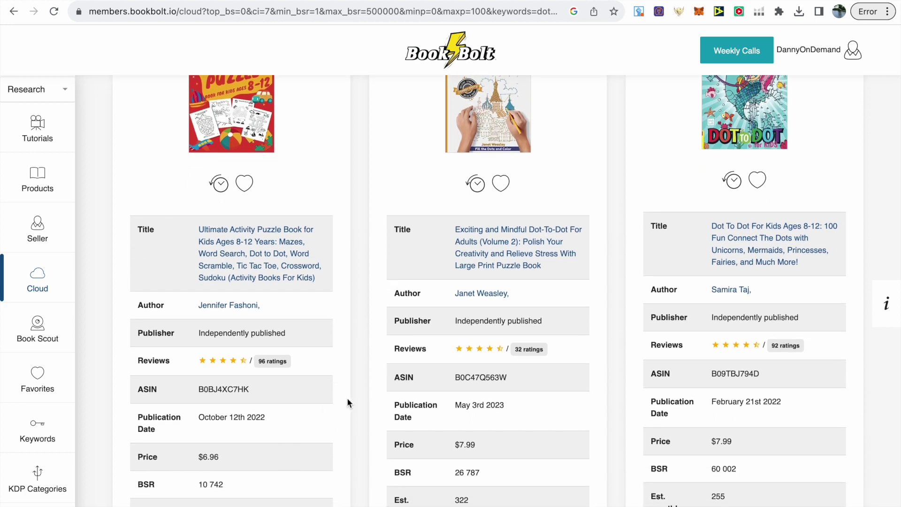
scroll(356, 412, up, 1)
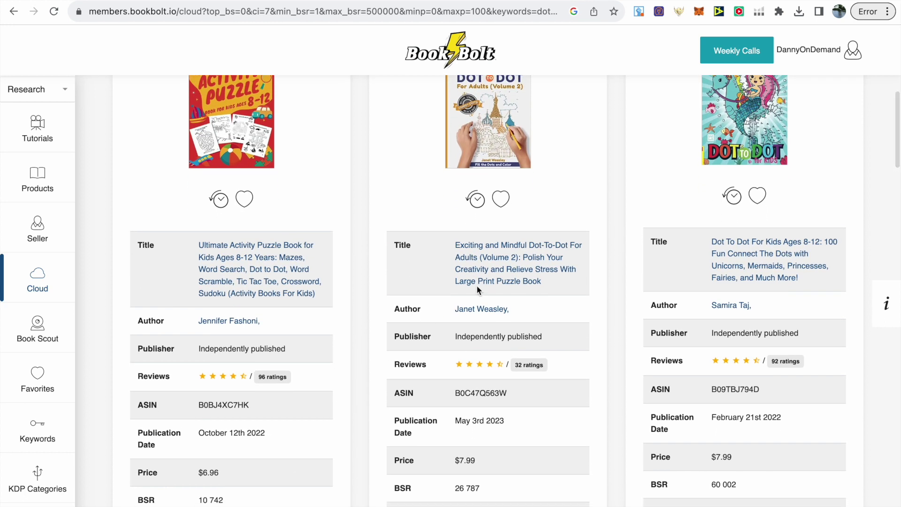
scroll(447, 392, down, 3)
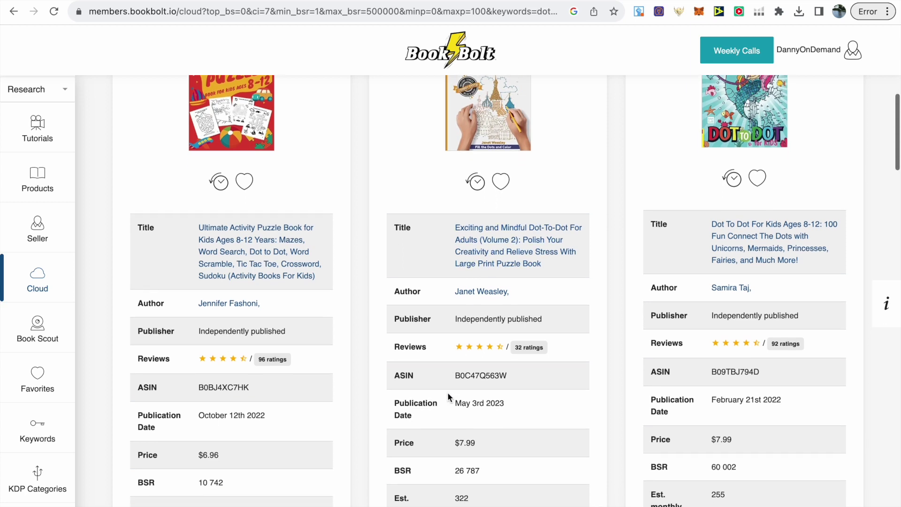
scroll(514, 379, down, 15)
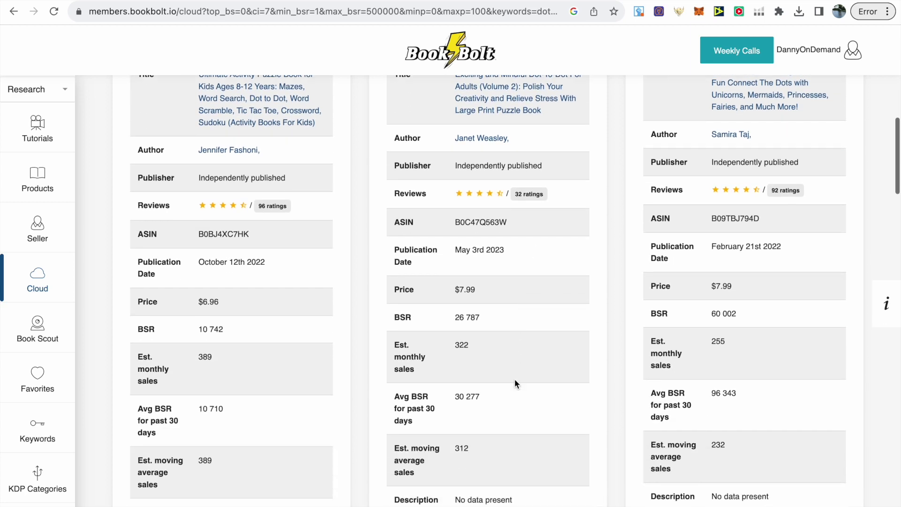
scroll(562, 340, down, 10)
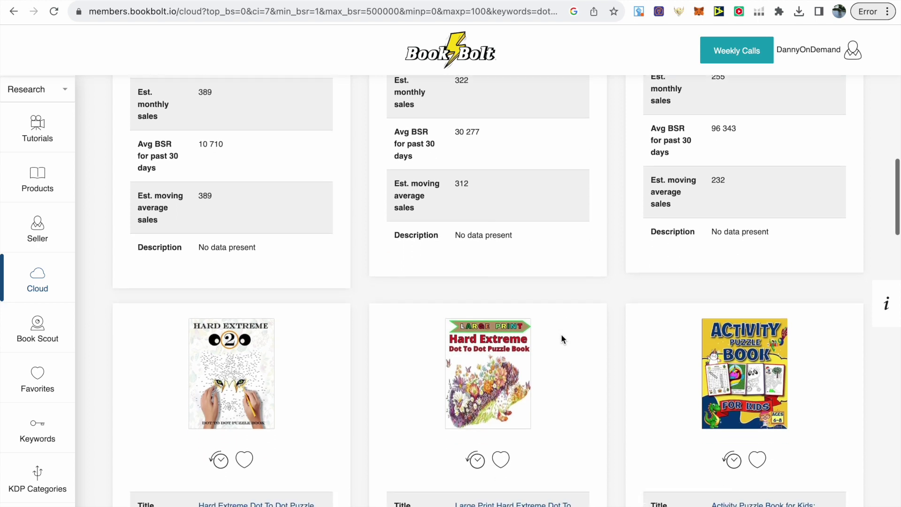
scroll(562, 334, down, 4)
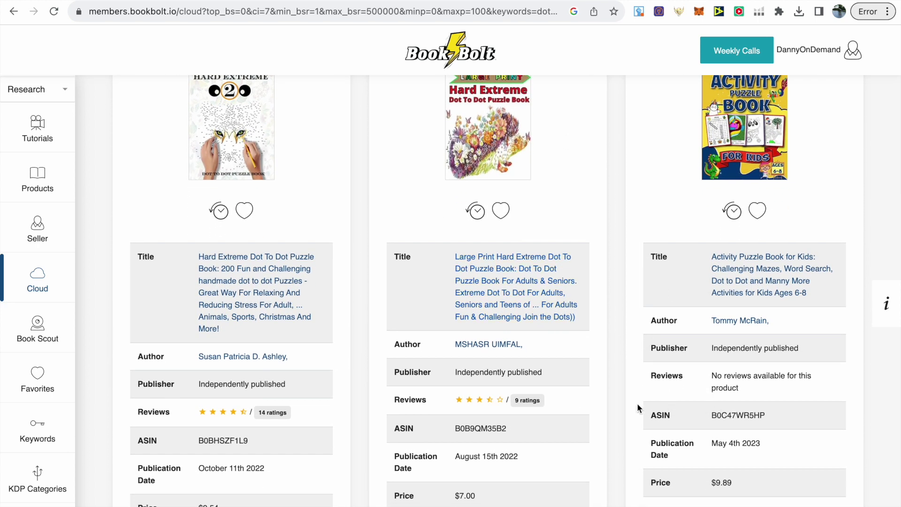
Step: Review the remaining cards, then return to the Amazon 'Dot to Dot for Kids Ages 4-8' listing
scroll(610, 387, down, 15)
scroll(610, 387, down, 14)
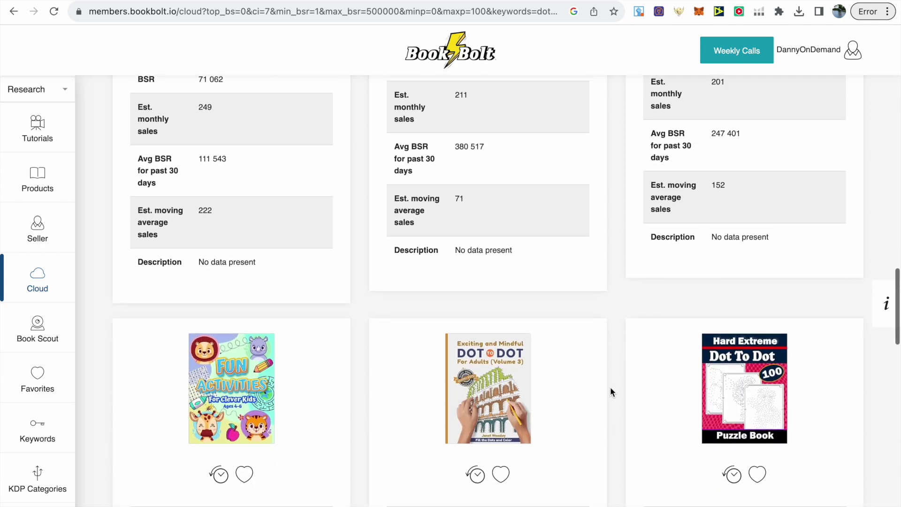
scroll(483, 384, down, 8)
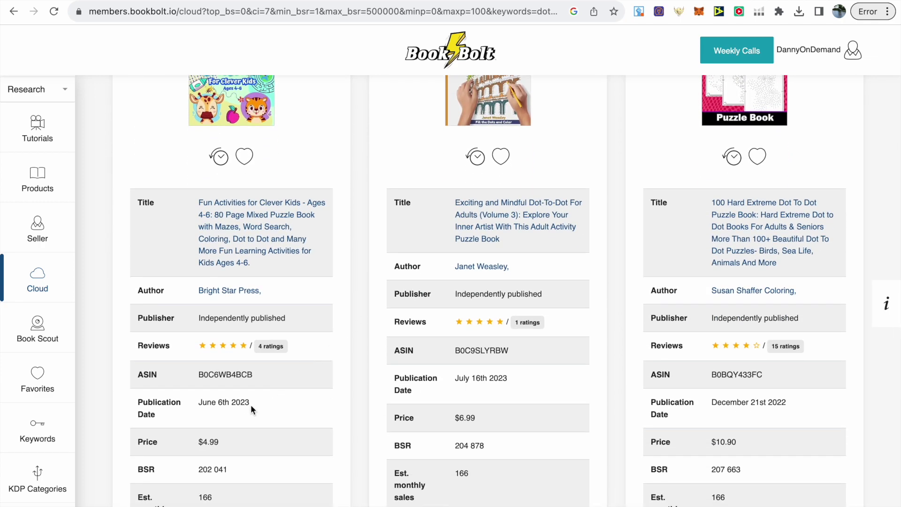
scroll(330, 312, up, 2)
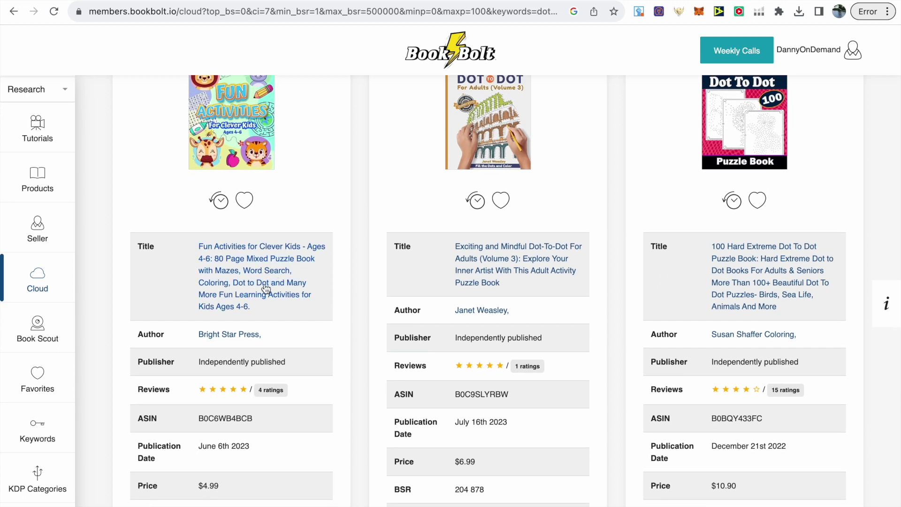
scroll(311, 340, down, 2)
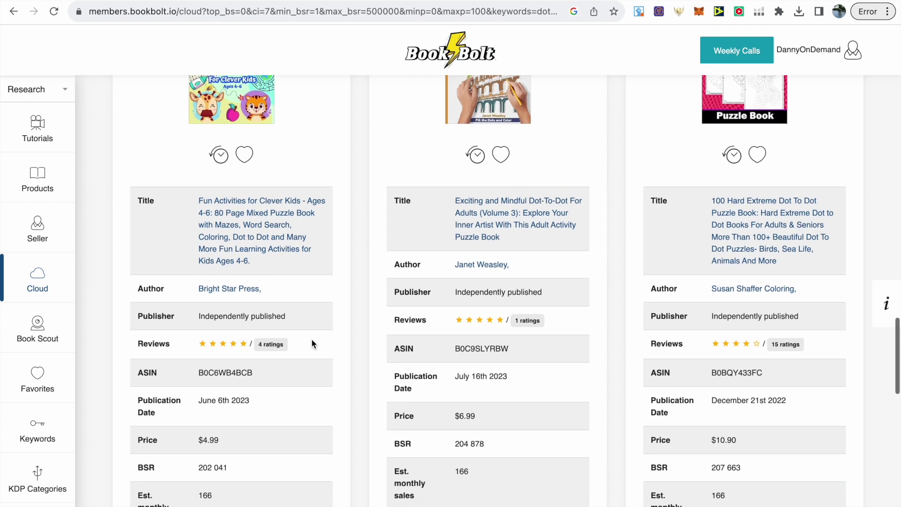
scroll(365, 337, up, 3)
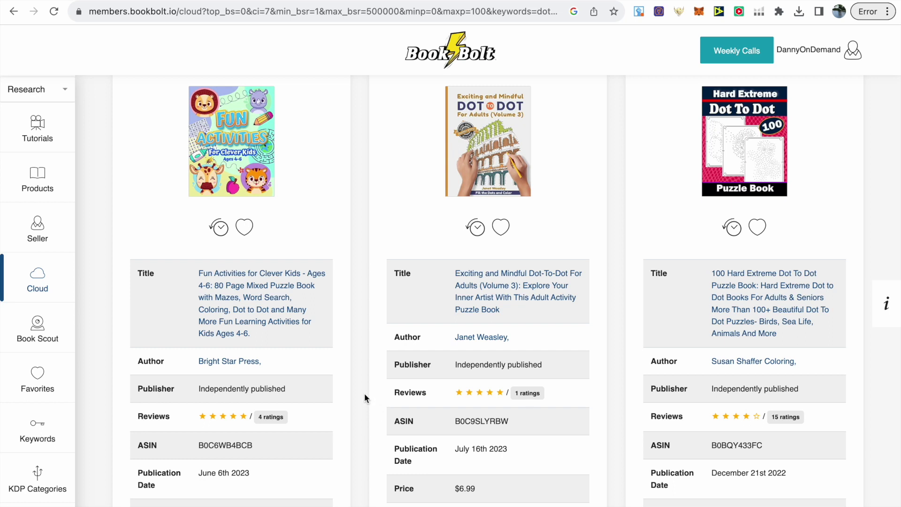
scroll(365, 398, down, 1)
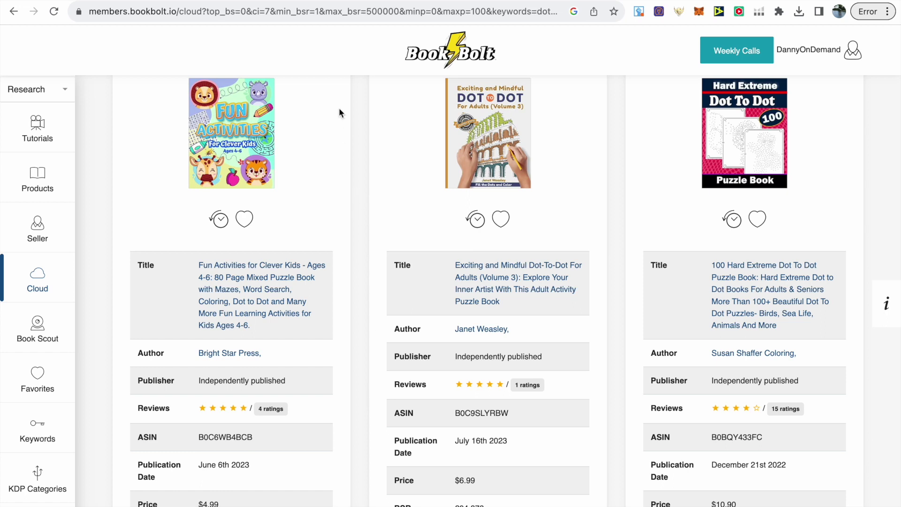
click(178, 1)
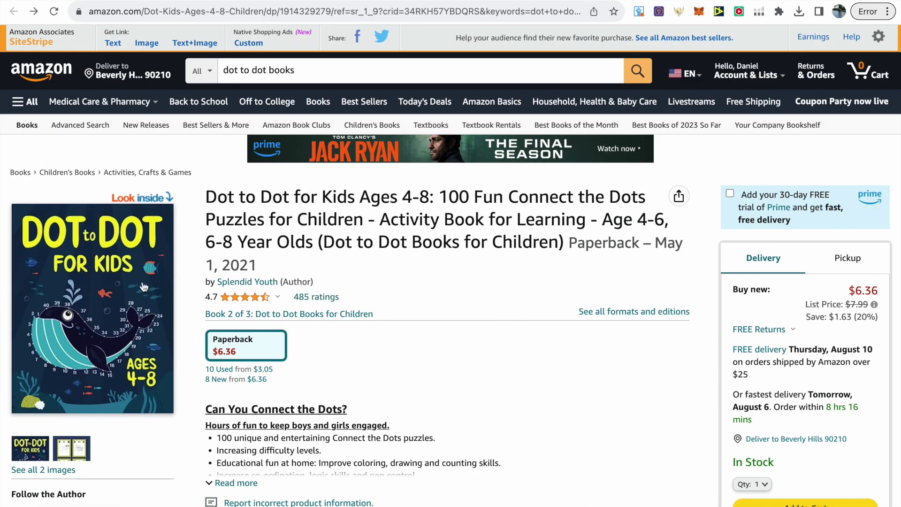
Step: Look Inside 'Dot to Dot for Kids Ages 4-8' and page through its snail, dolphin and grasshopper puzzles
click(145, 286)
scroll(387, 235, down, 20)
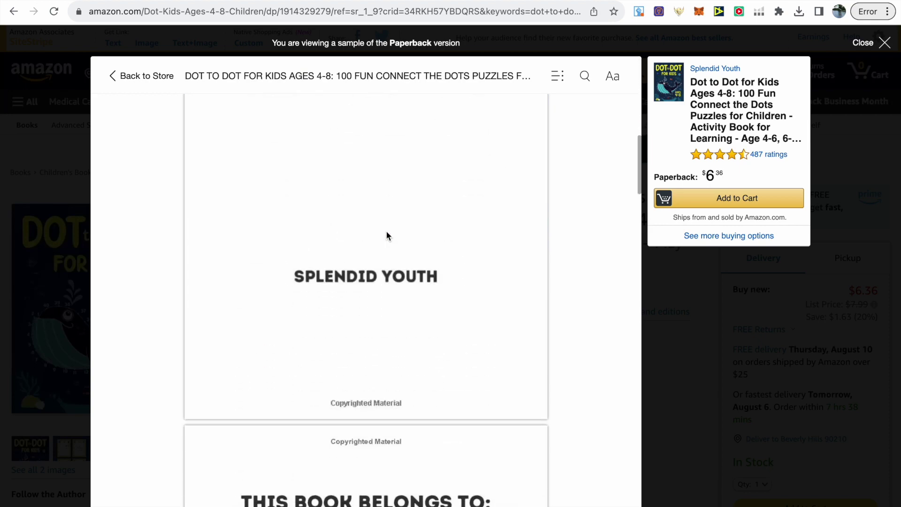
scroll(386, 232, down, 10)
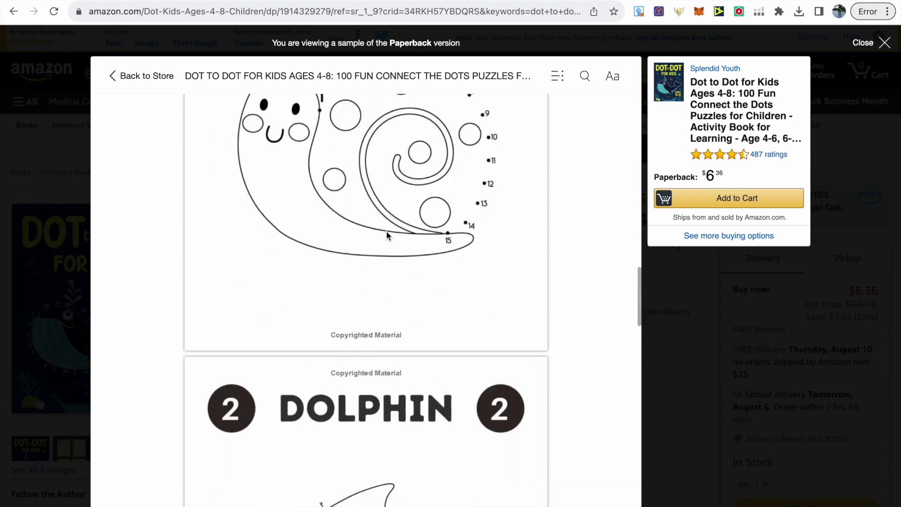
scroll(386, 230, up, 2)
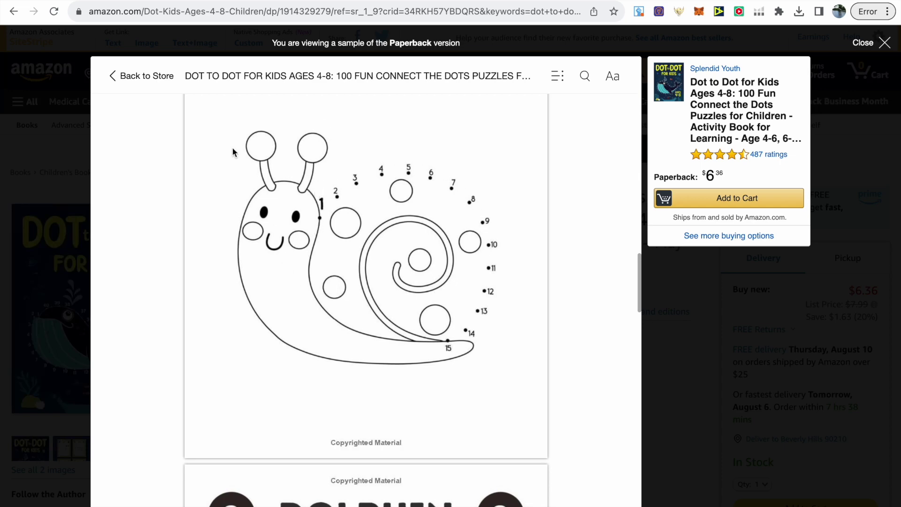
scroll(458, 336, down, 8)
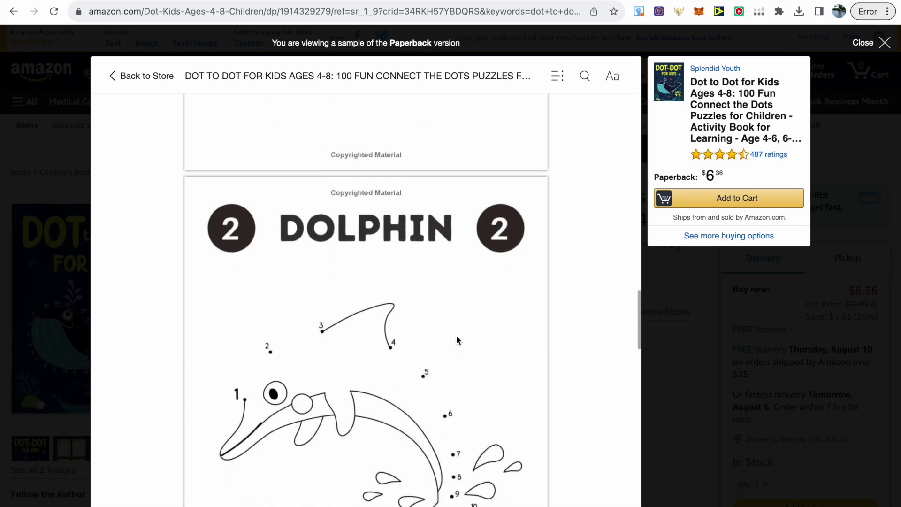
scroll(421, 331, down, 10)
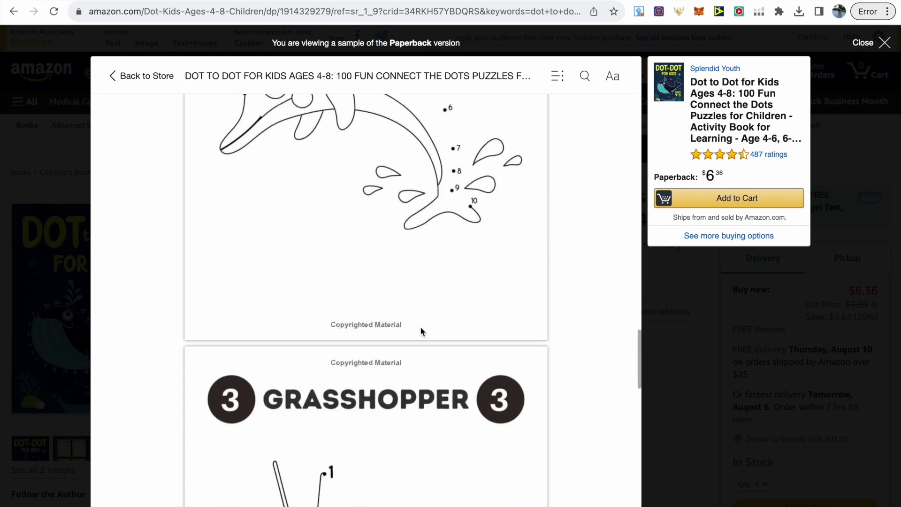
scroll(421, 331, down, 3)
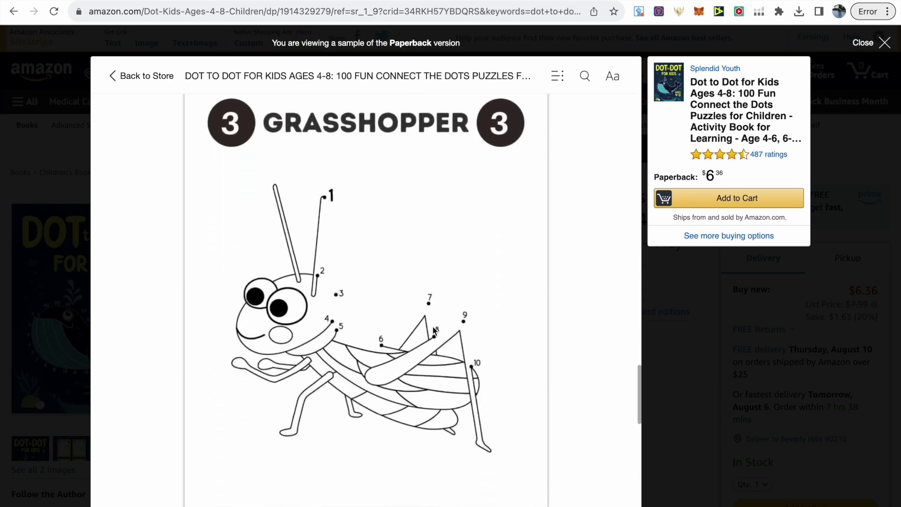
scroll(407, 347, down, 2)
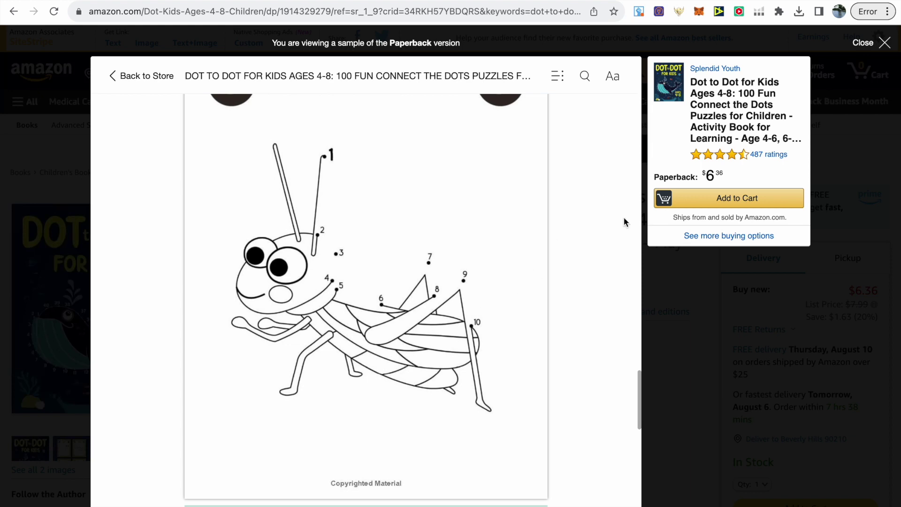
scroll(567, 254, down, 1)
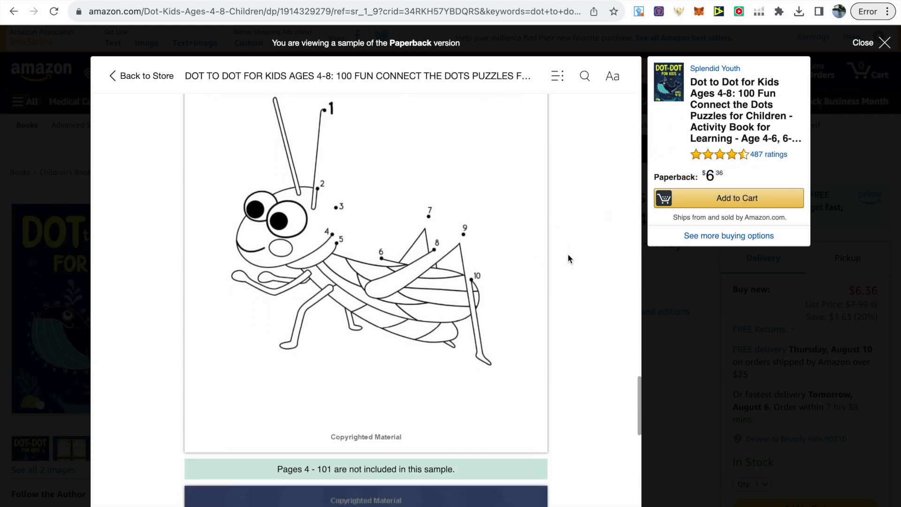
scroll(567, 258, up, 3)
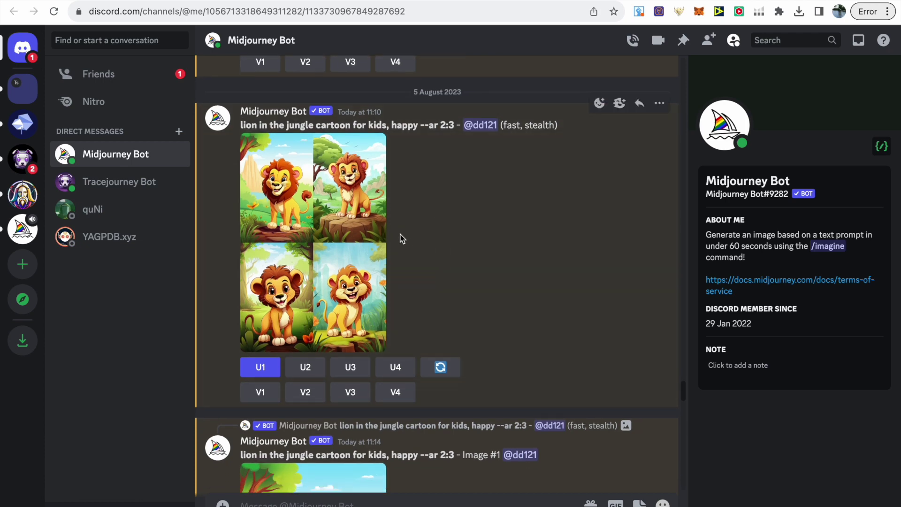
Step: Scroll through the lion, bear and owl Midjourney grids, glance at the jungle animals search, then return
scroll(466, 266, down, 7)
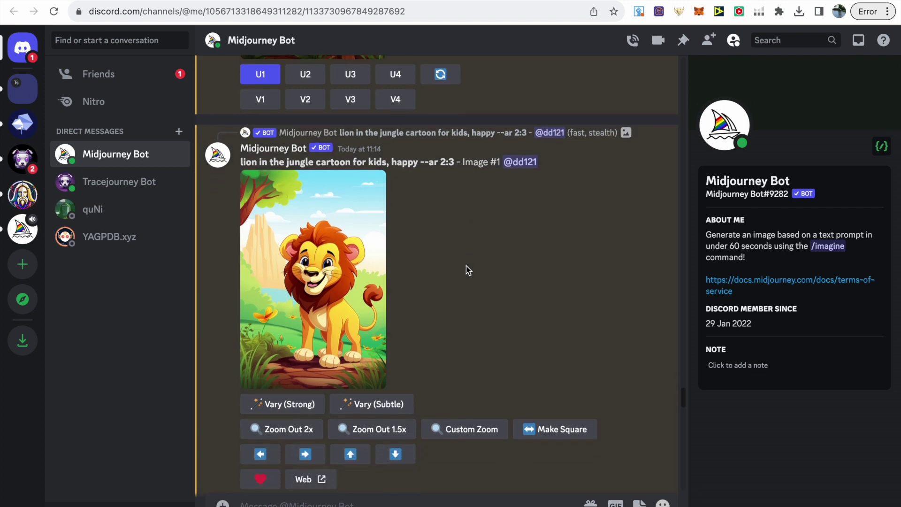
scroll(468, 270, down, 4)
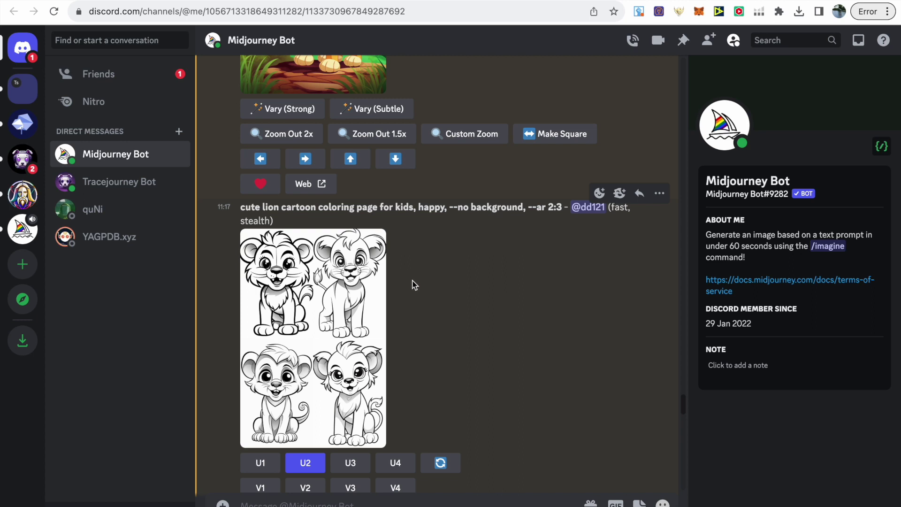
scroll(300, 221, down, 2)
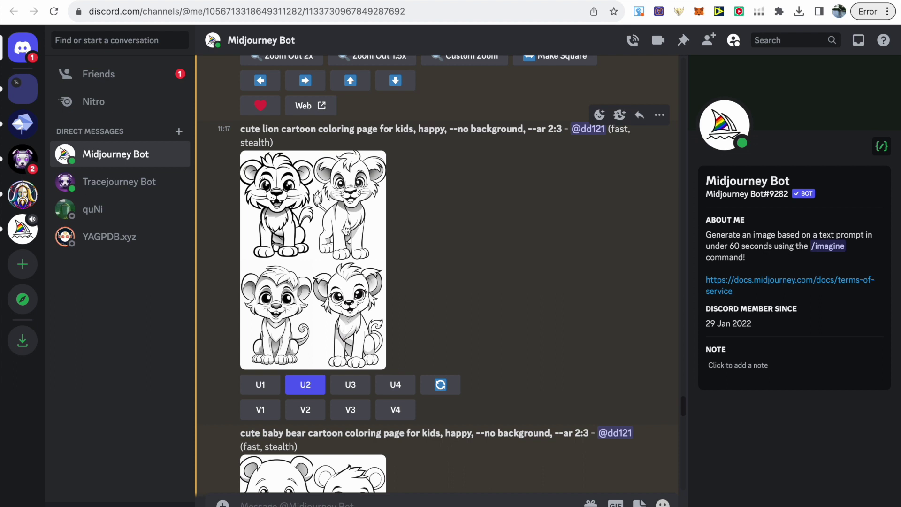
scroll(382, 273, down, 4)
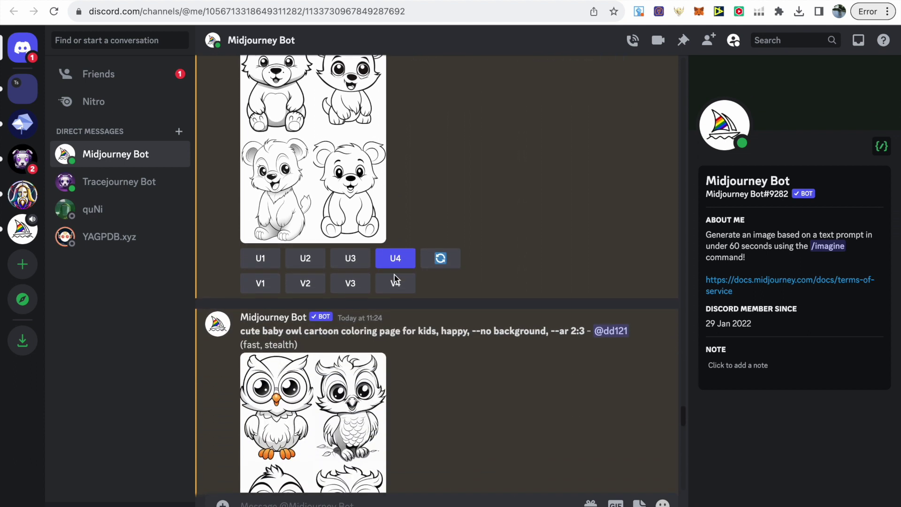
scroll(417, 328, down, 3)
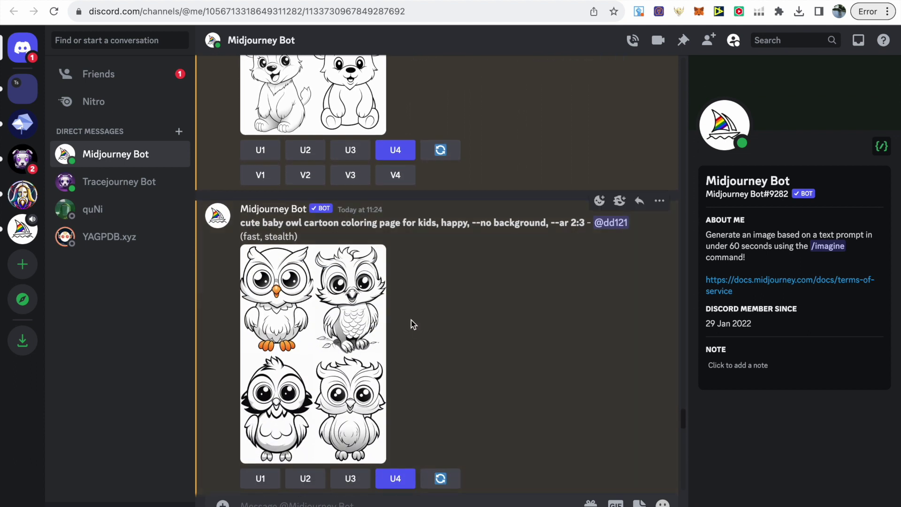
click(366, 2)
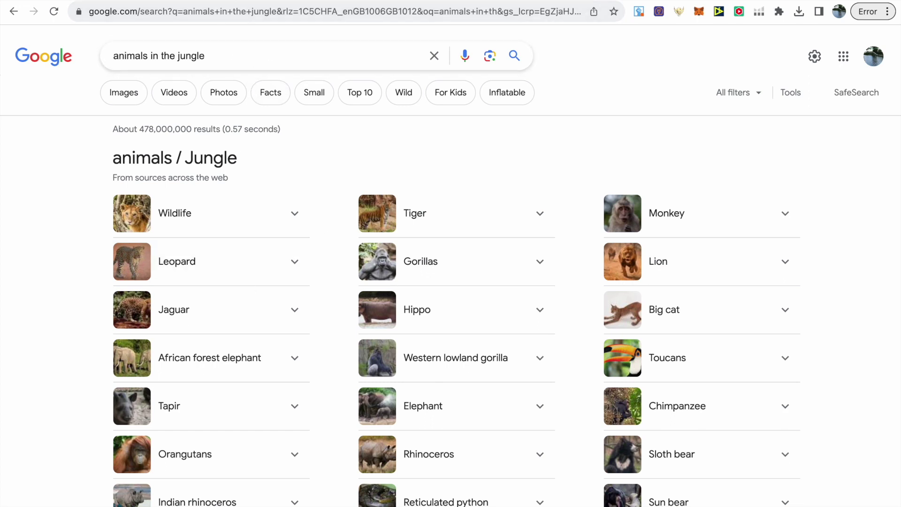
click(211, 1)
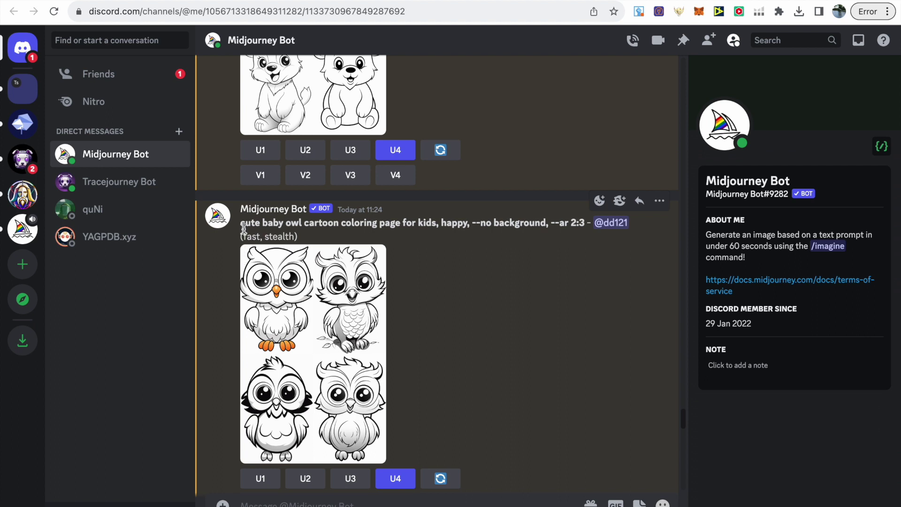
Step: Scroll past the bear and owl grids down to the upscaled cute lion Image #1
scroll(405, 388, down, 8)
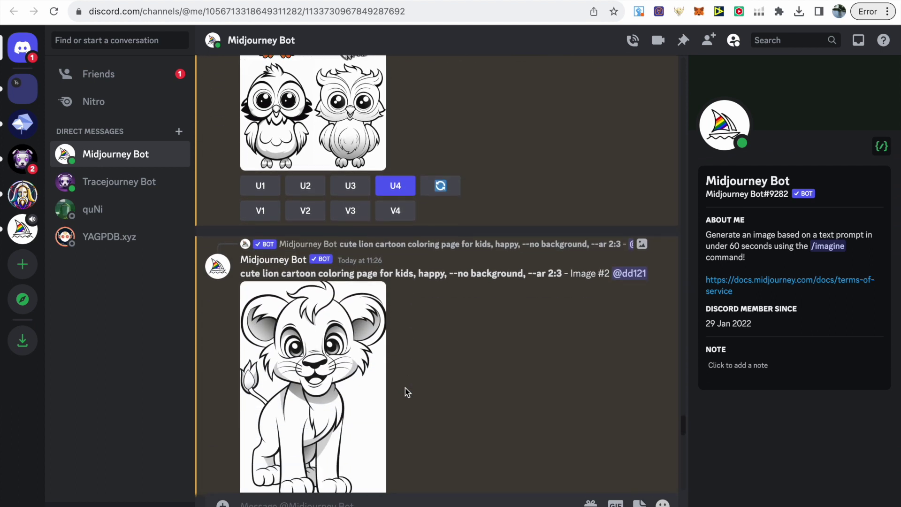
scroll(405, 387, down, 2)
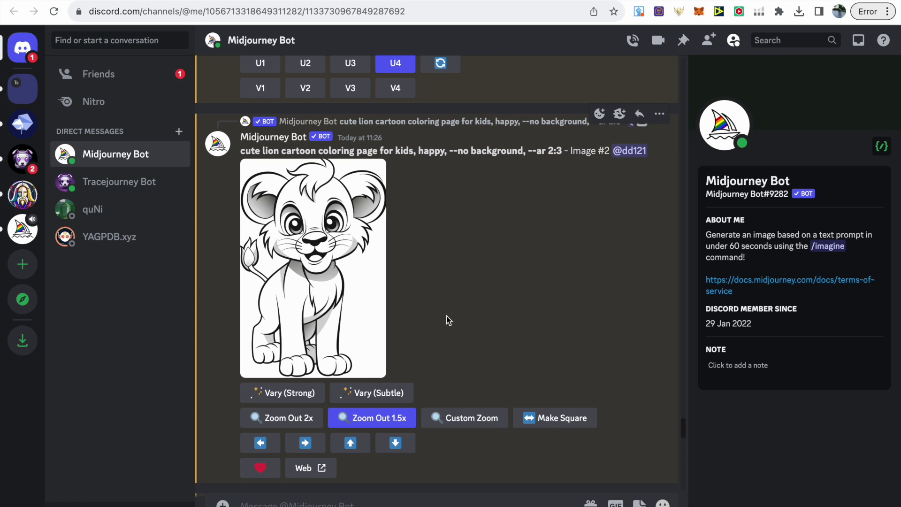
scroll(430, 363, down, 3)
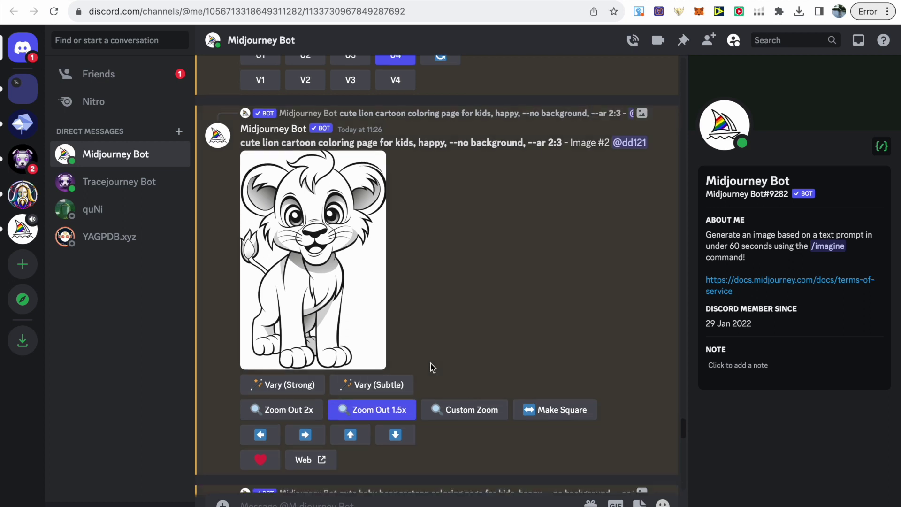
scroll(430, 364, down, 3)
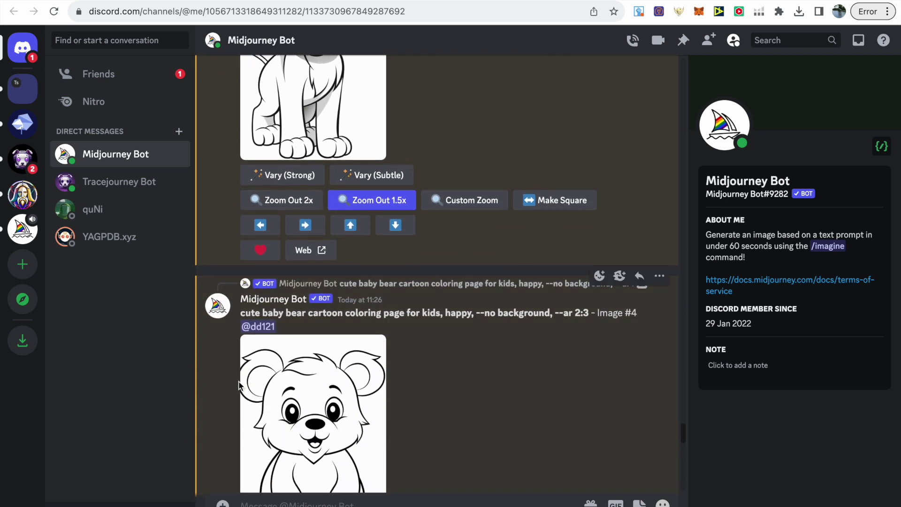
scroll(373, 380, down, 5)
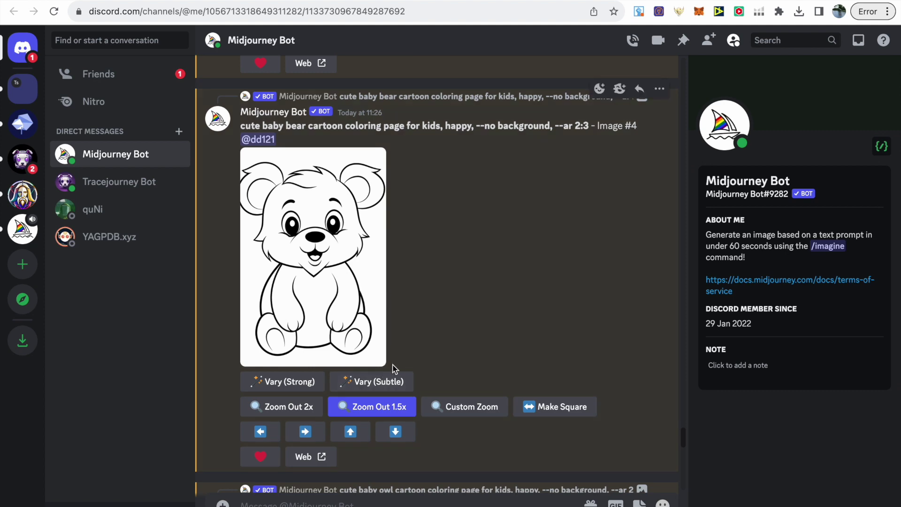
scroll(456, 351, down, 7)
scroll(455, 351, down, 1)
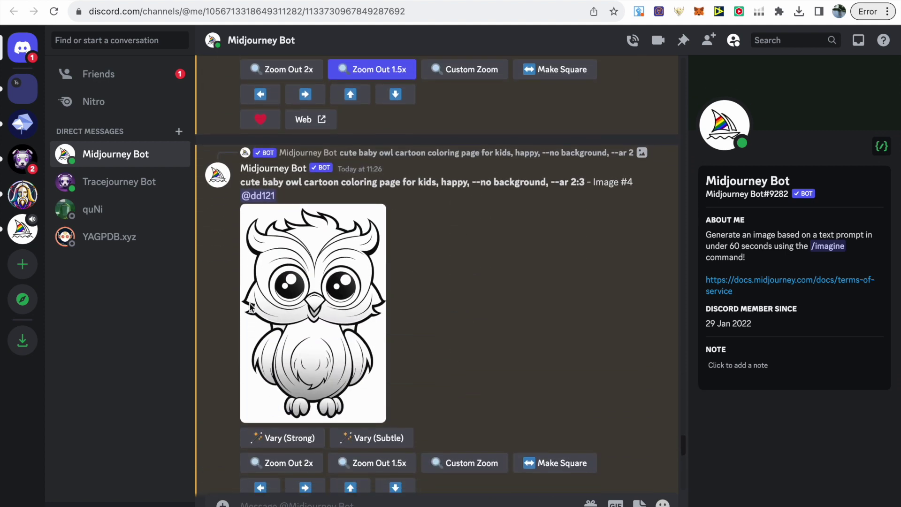
scroll(391, 362, down, 1)
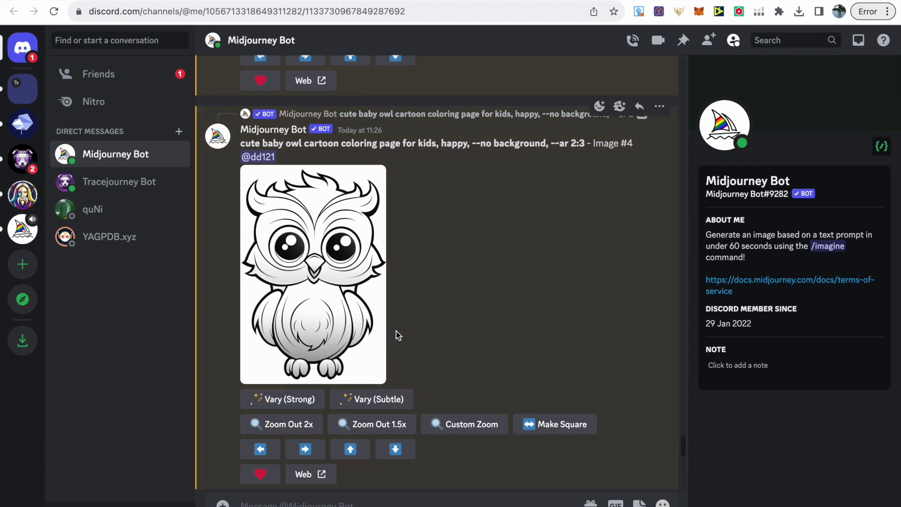
scroll(396, 331, down, 6)
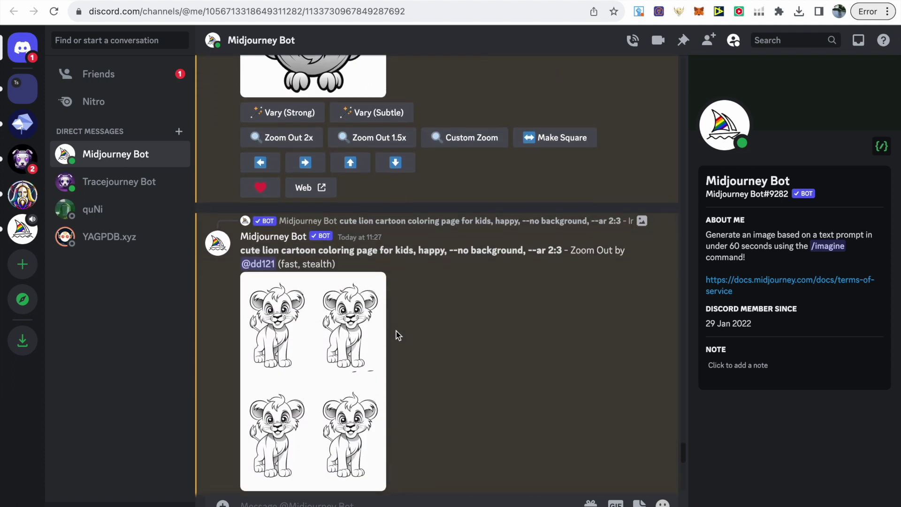
scroll(396, 331, down, 2)
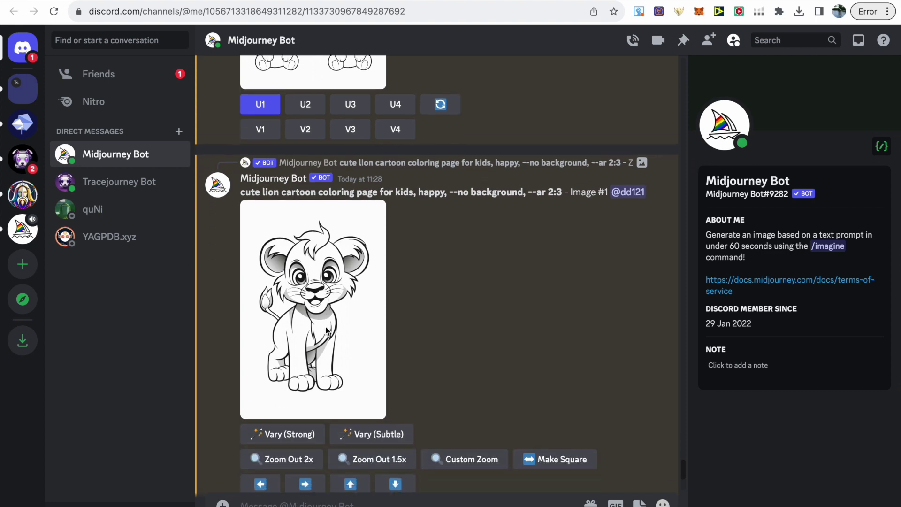
Step: Enlarge the upscaled lion image, save it with Save Image As..., and close the preview
right_click(336, 285)
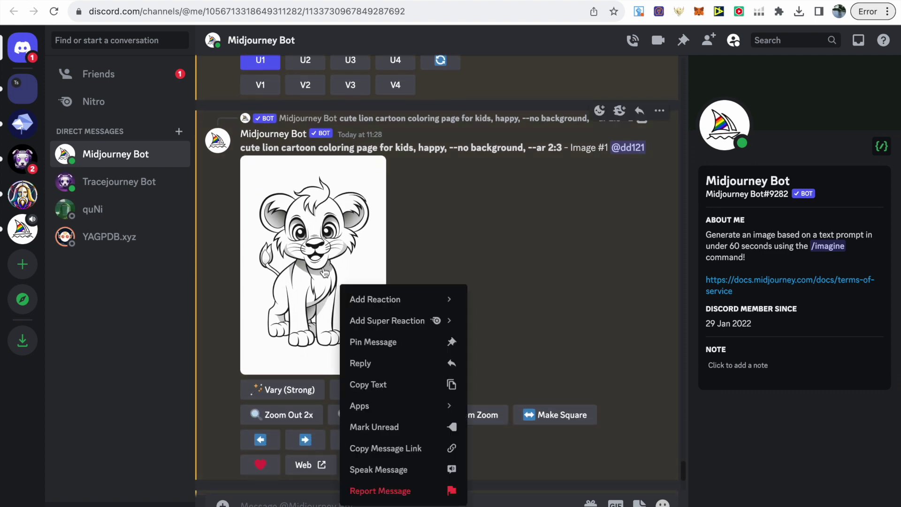
click(323, 272)
right_click(415, 270)
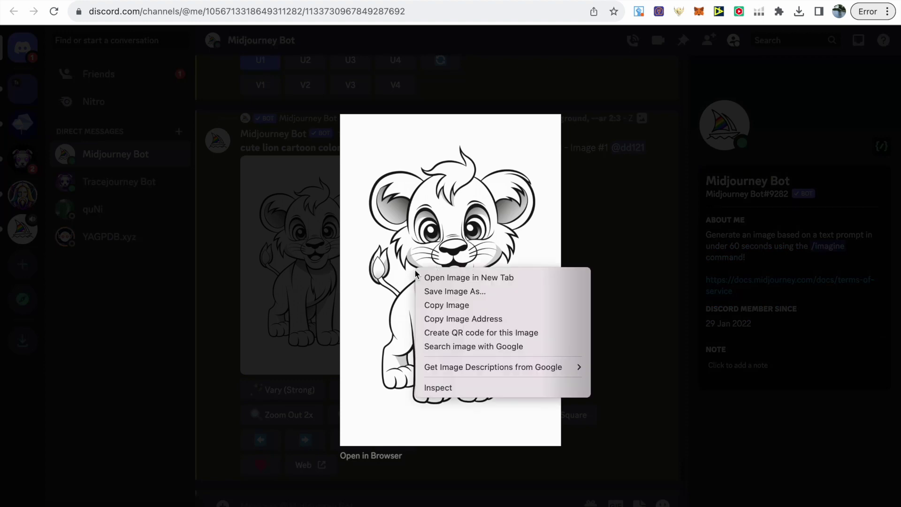
click(440, 291)
click(581, 225)
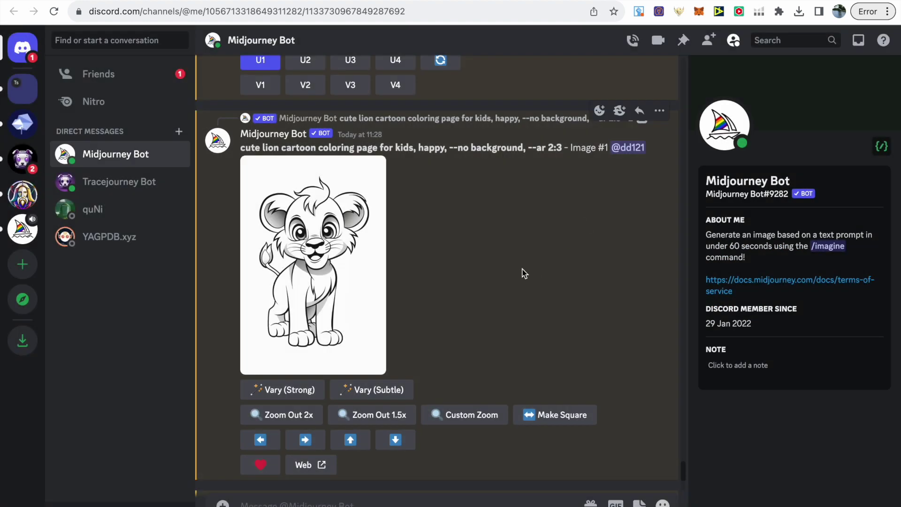
scroll(524, 273, up, 6)
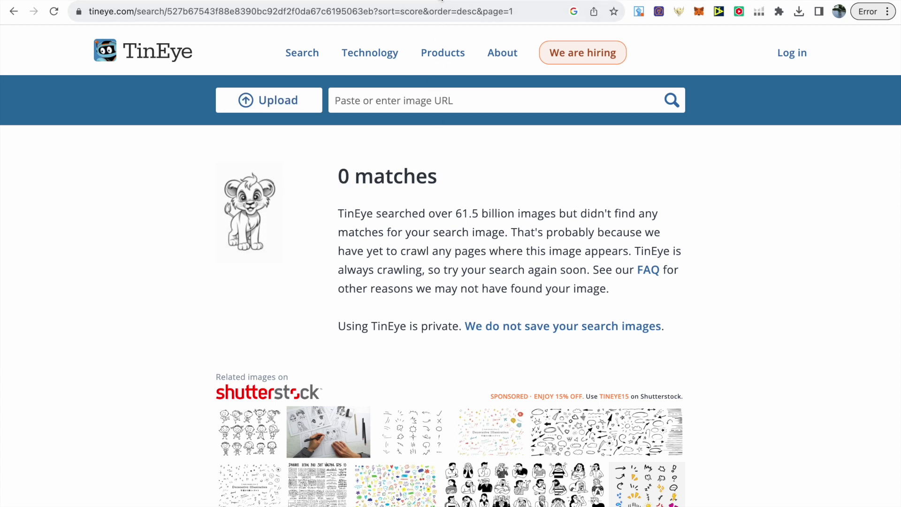
Step: Move from the 0-match TinEye result to the bigjpg image enlarger tab
key(ctrl+Tab)
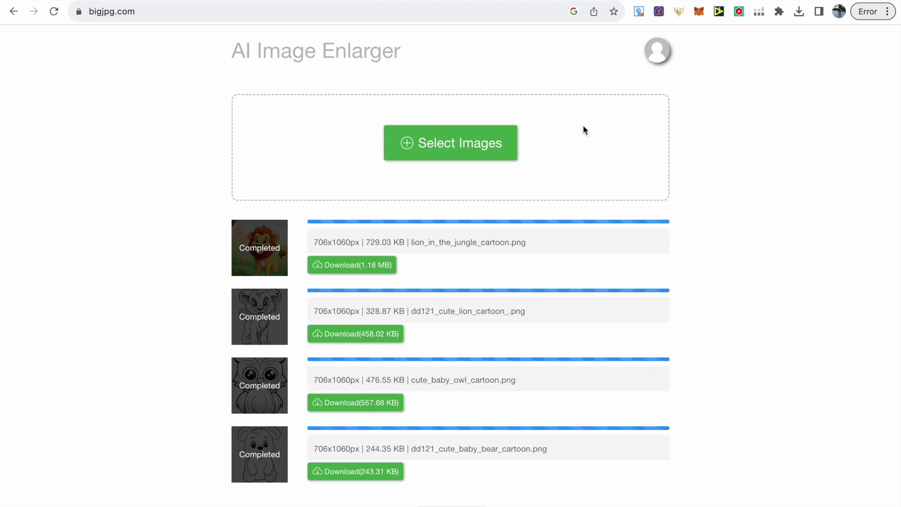
Step: With the four 706x1060px enlargements complete on bigjpg, choose Select Images
click(500, 142)
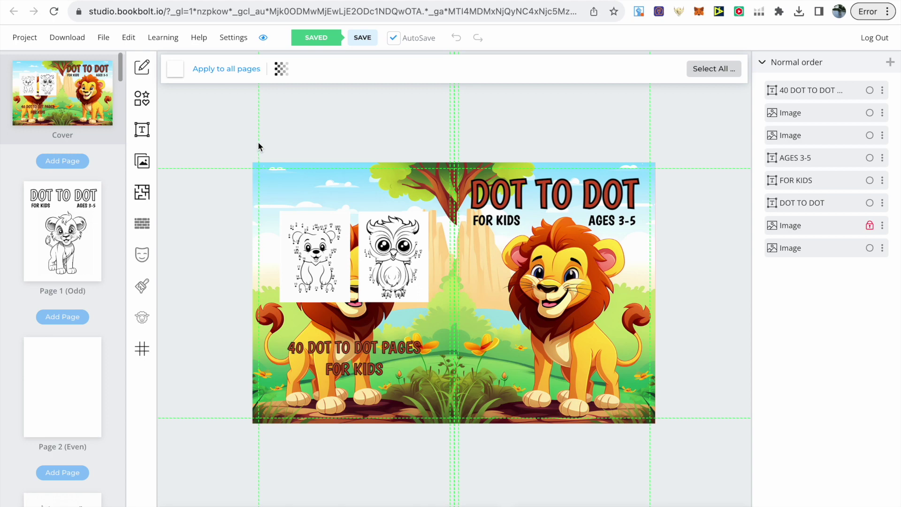
Step: Open Page 1 (Odd), showing the 'DOT TO DOT FOR KIDS AGES 3-5' title above the lion
scroll(258, 146, up, 1)
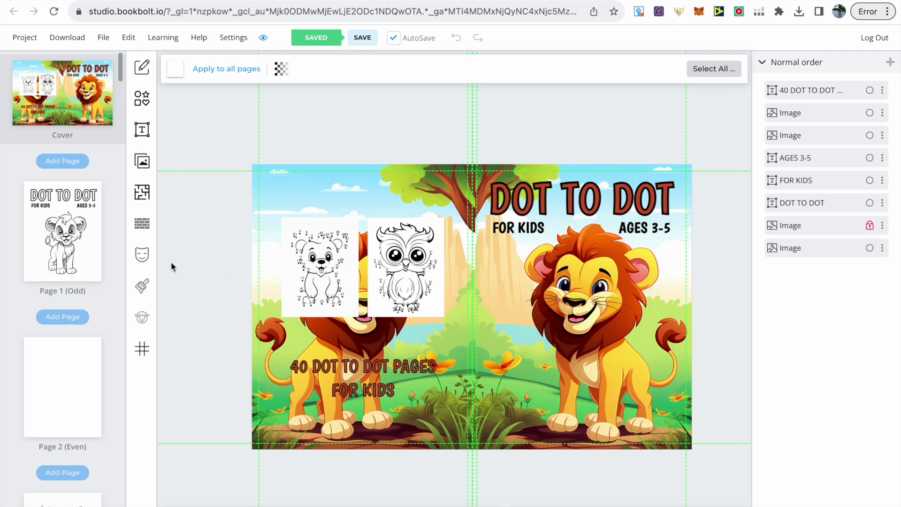
click(82, 245)
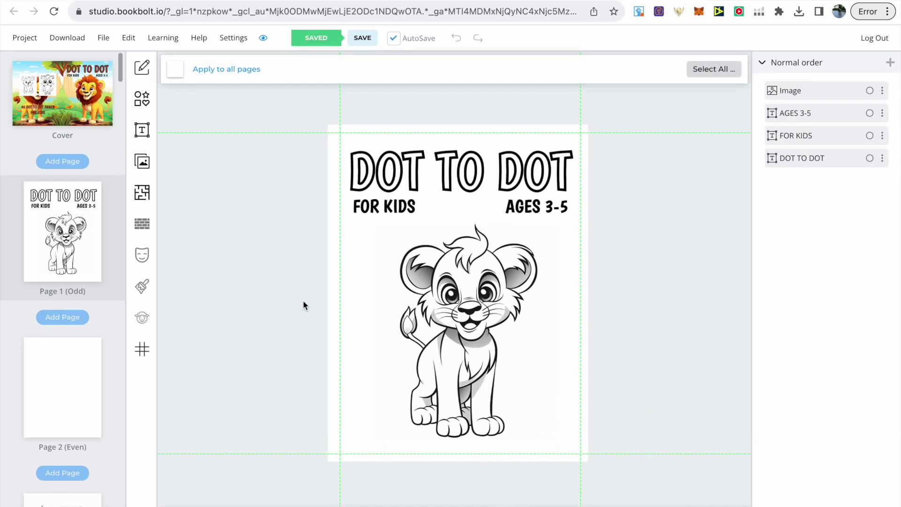
Step: Browse blank Page 2 and the bear, owl and lion dot-to-dot pages, ending on blank Page 6
click(78, 367)
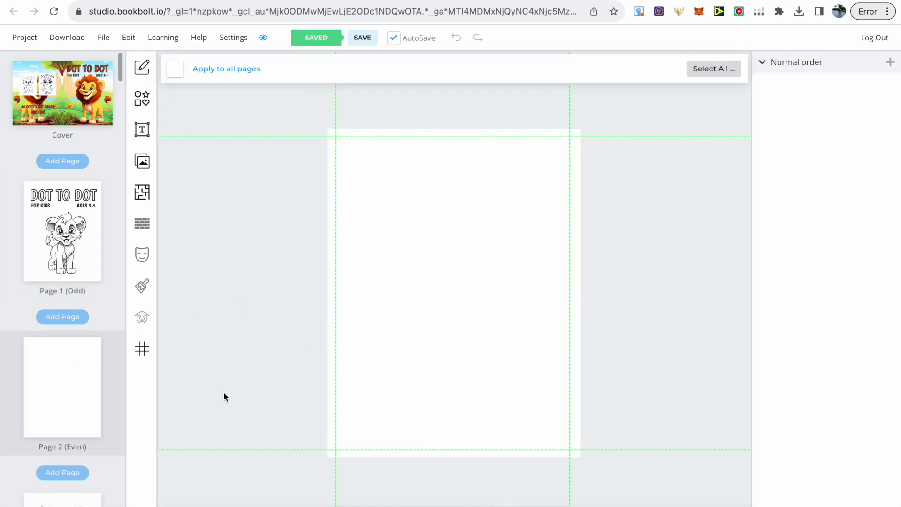
scroll(105, 369, down, 4)
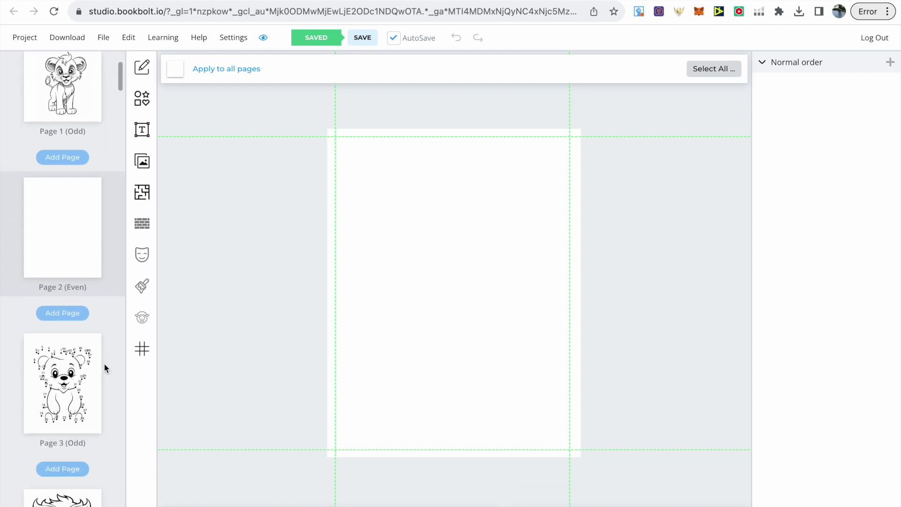
click(81, 373)
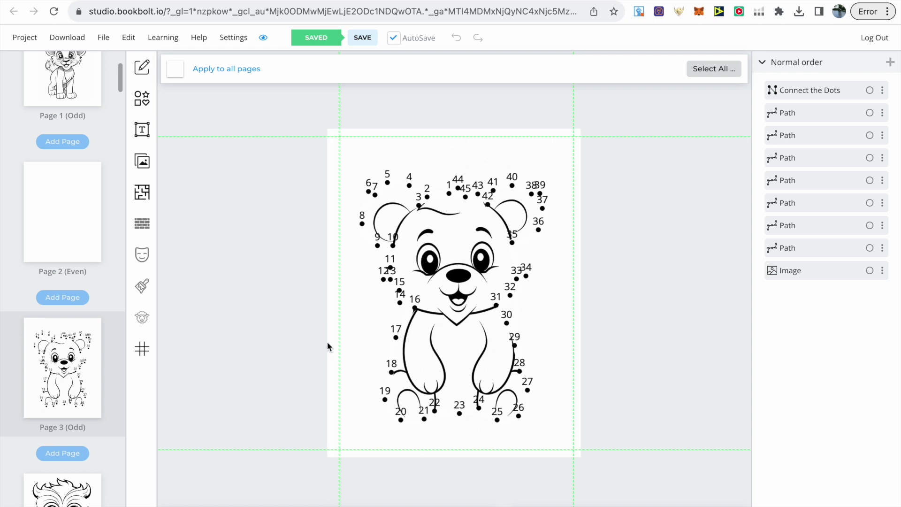
scroll(80, 372, down, 1)
scroll(80, 373, down, 3)
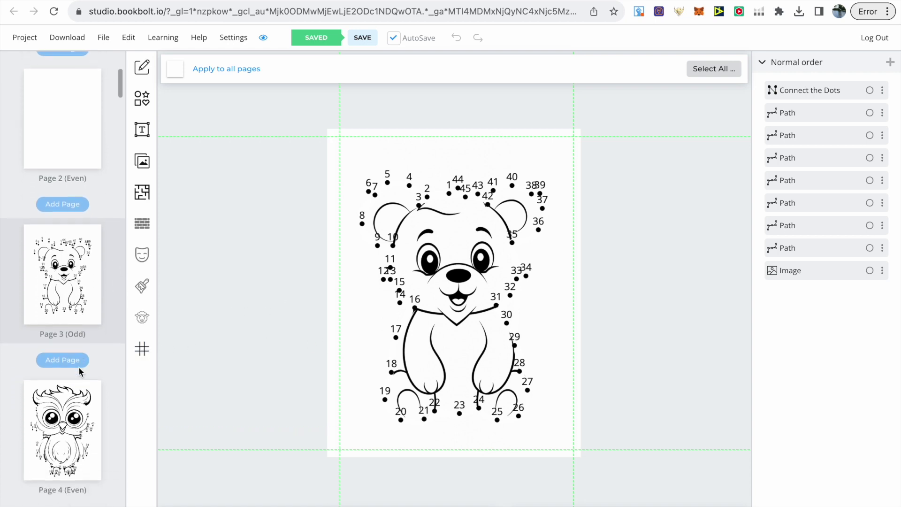
click(94, 347)
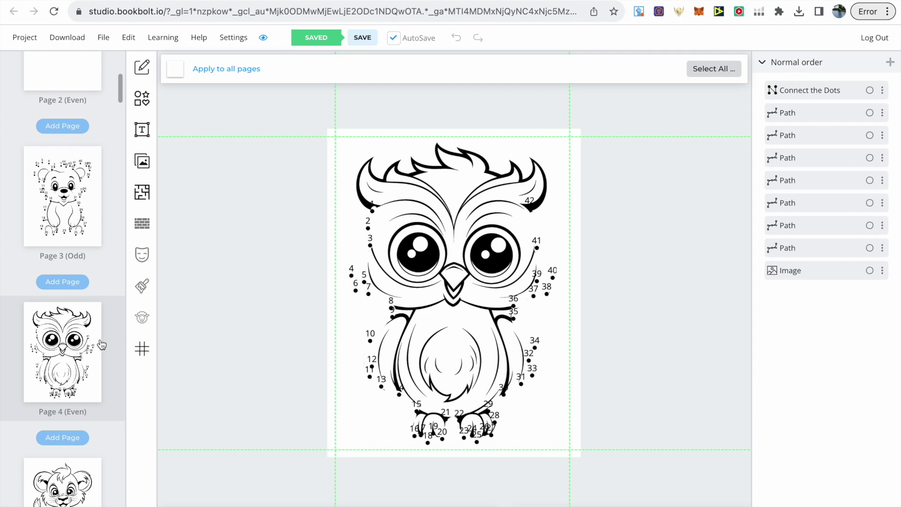
scroll(89, 371, down, 3)
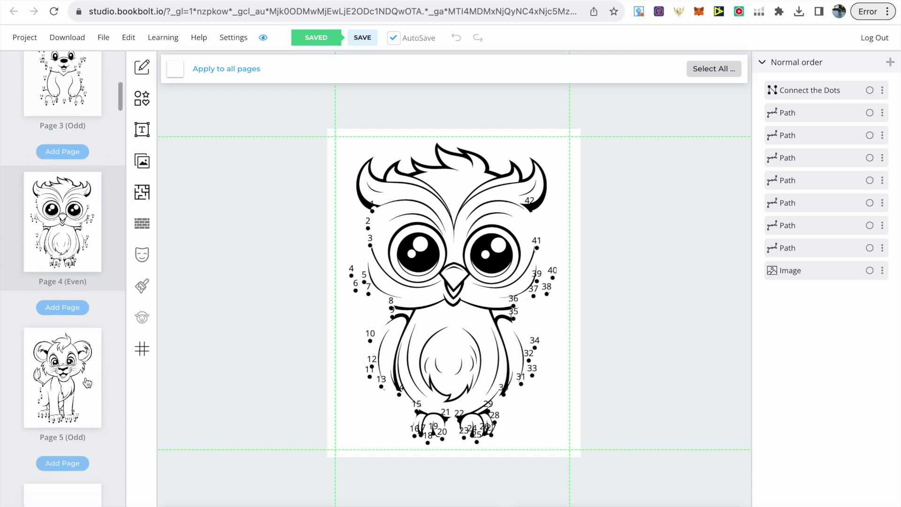
click(85, 381)
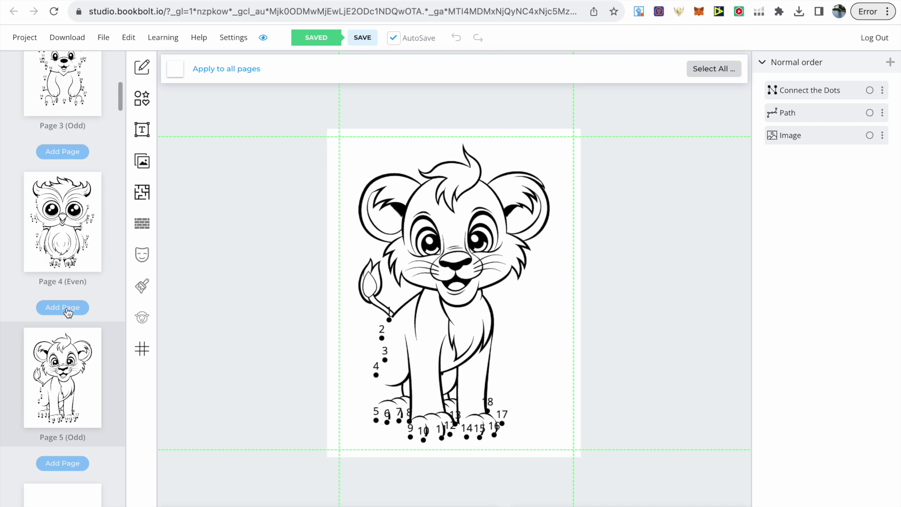
scroll(68, 313, down, 5)
scroll(70, 314, down, 1)
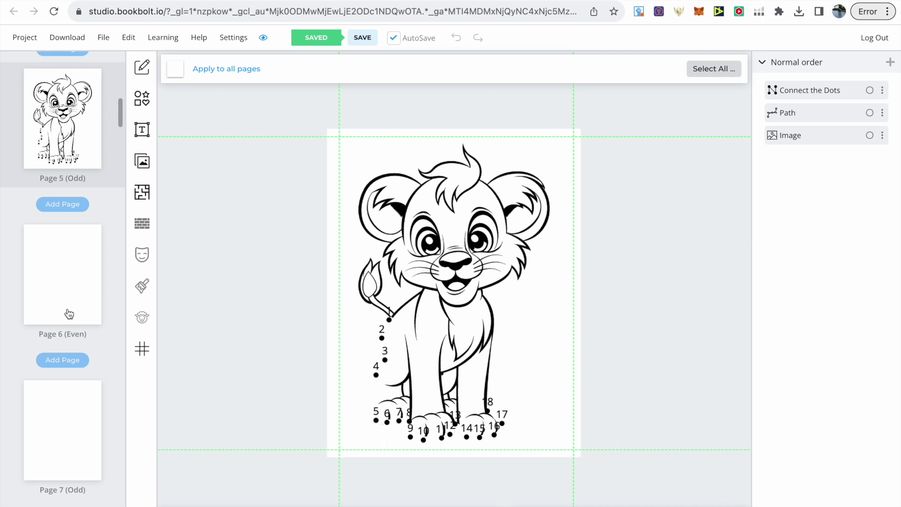
click(69, 305)
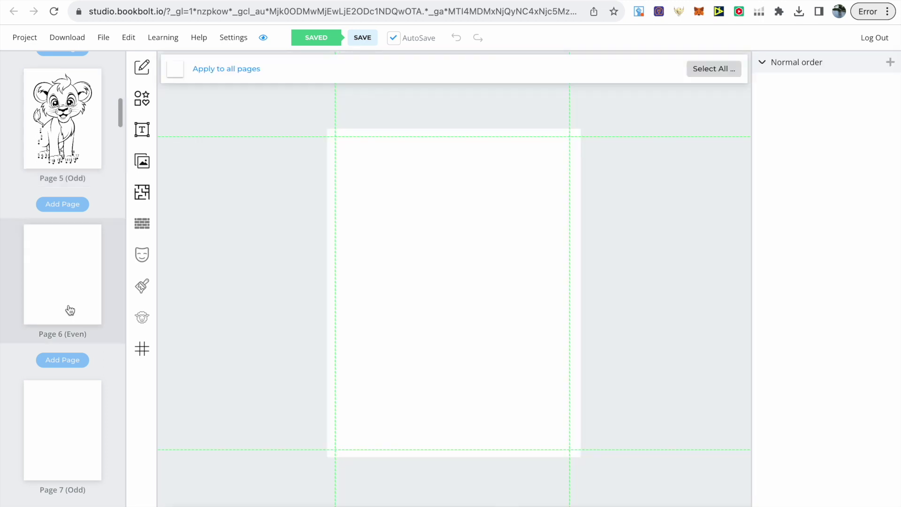
Step: Place the cute lion upload from My Uploads on Page 6, save, and enlarge it to fill the page
click(142, 162)
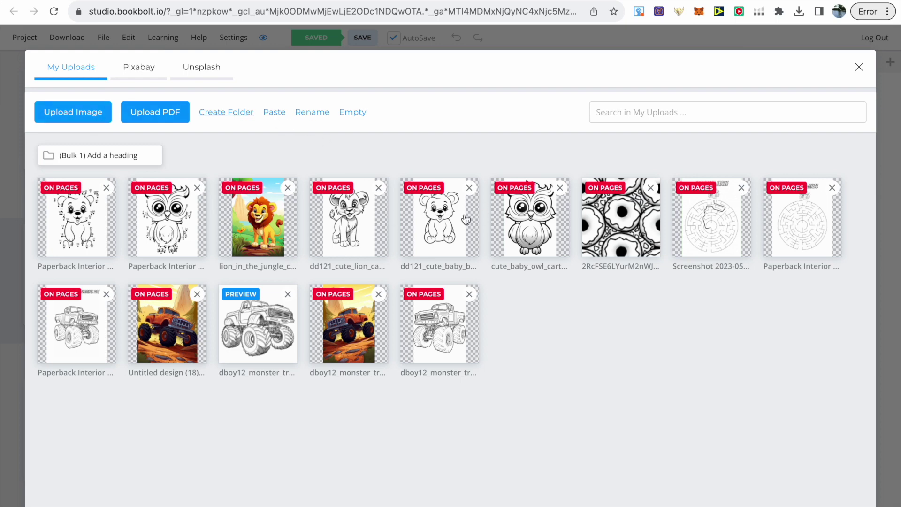
click(359, 230)
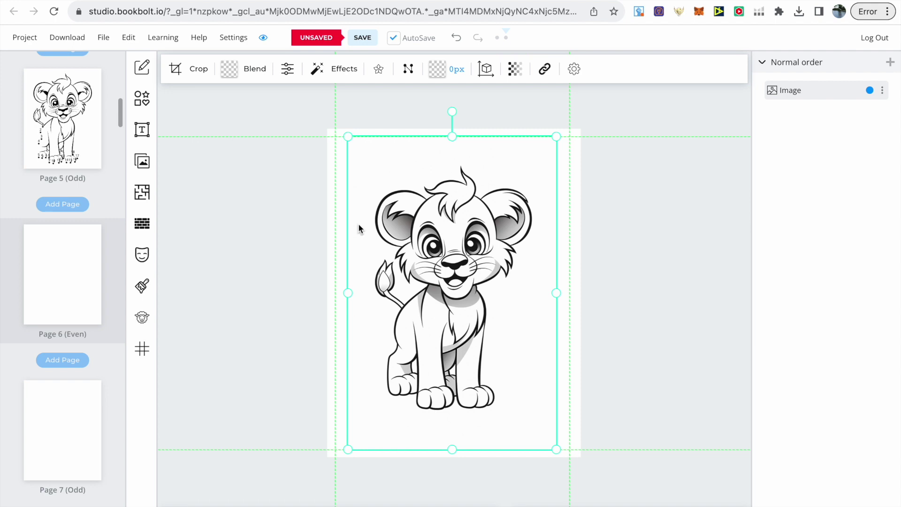
click(365, 40)
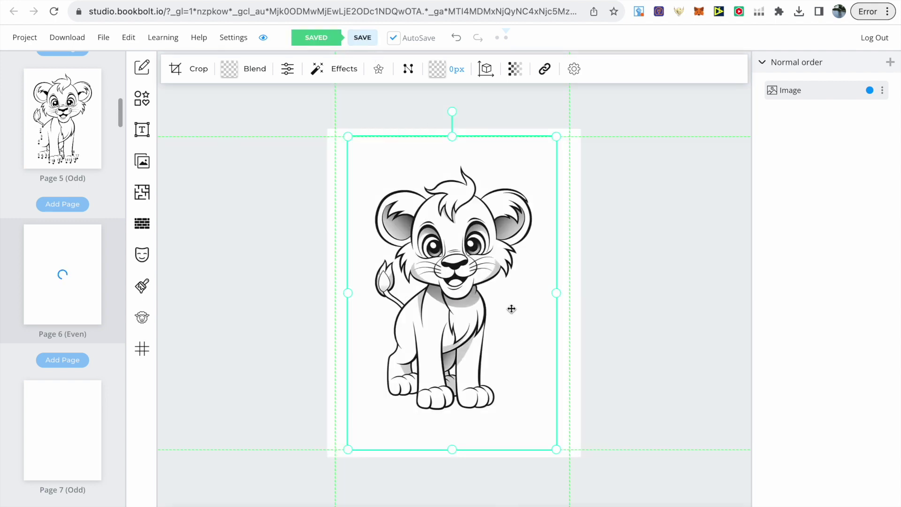
drag(557, 450, 581, 484)
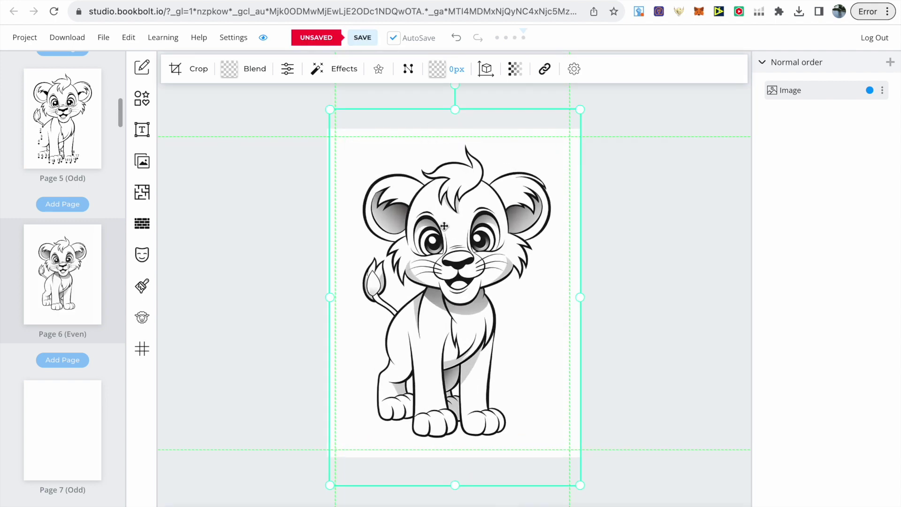
Step: Adjust the lion image to contrast 3 and saturation -74, then apply
click(287, 69)
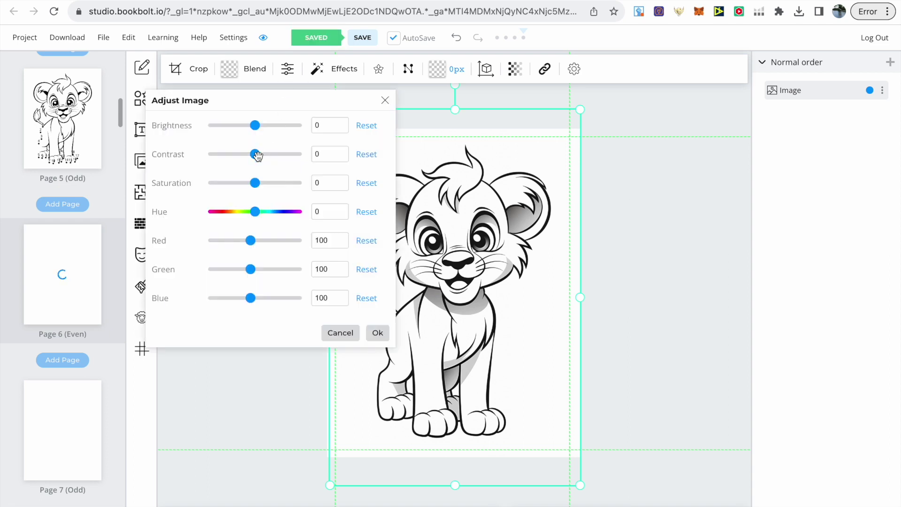
drag(258, 153, 311, 156)
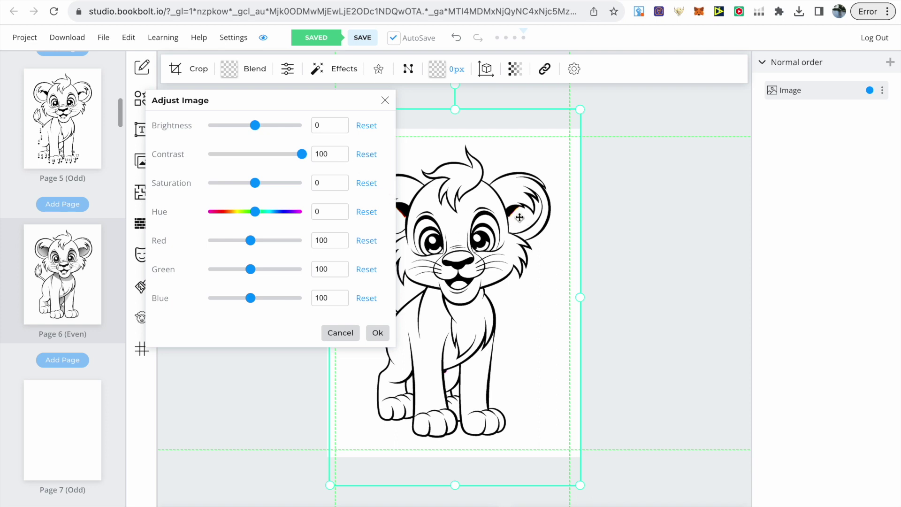
mouse_move(302, 154)
mouse_down()
mouse_move(257, 156)
mouse_move(316, 152)
mouse_up()
drag(253, 183, 191, 183)
click(601, 208)
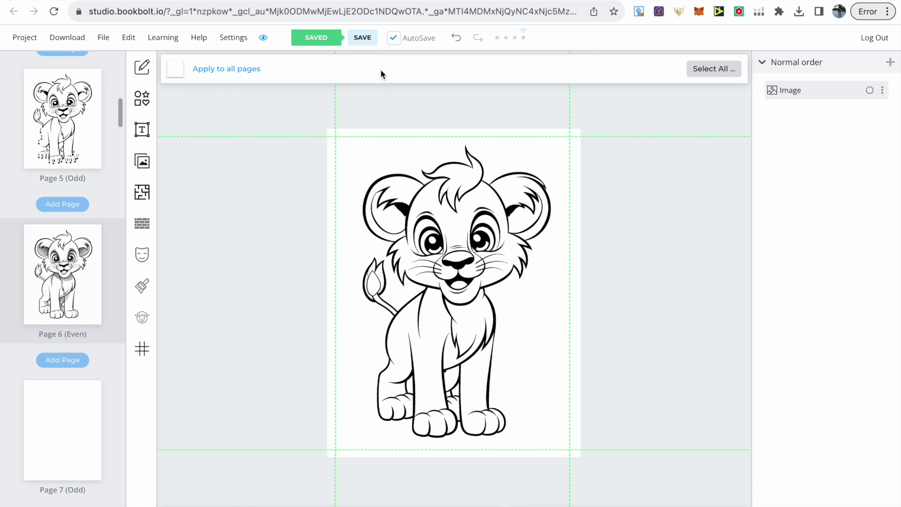
Step: Save, then copy the lion image onto Page 7 and return to Page 6
click(362, 37)
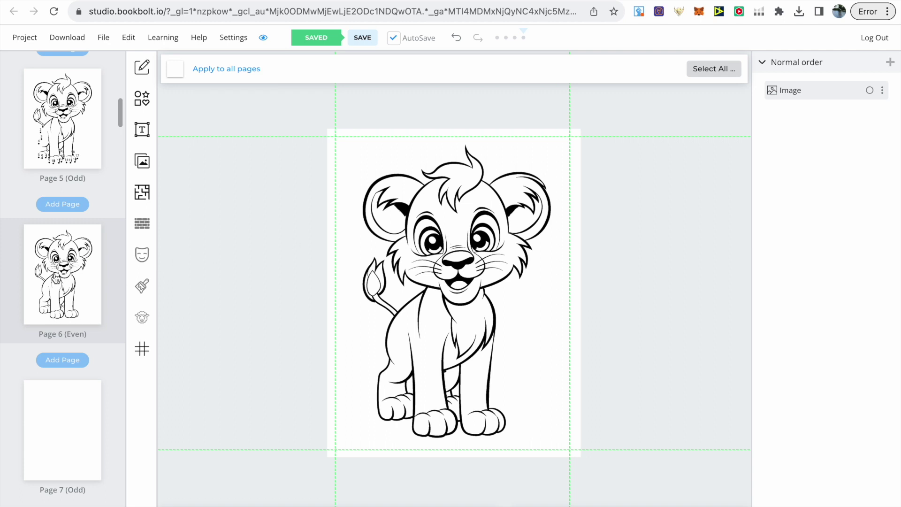
right_click(422, 284)
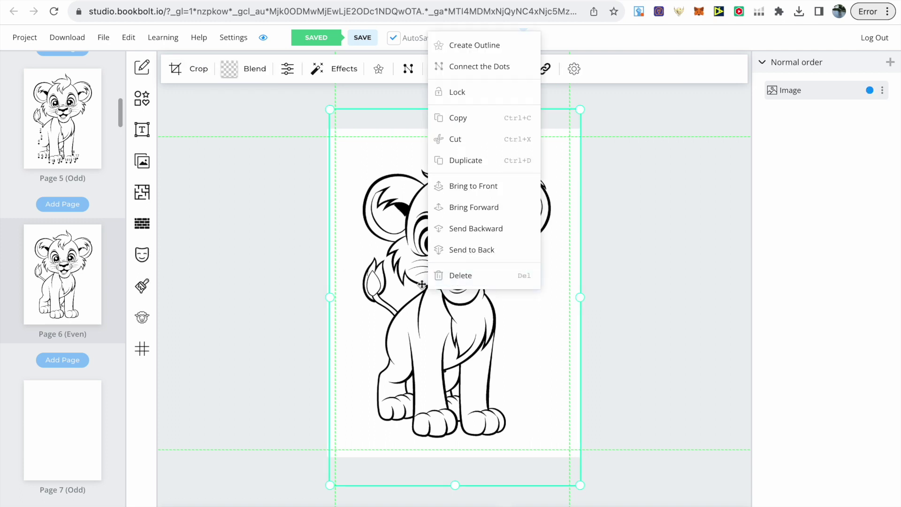
click(460, 119)
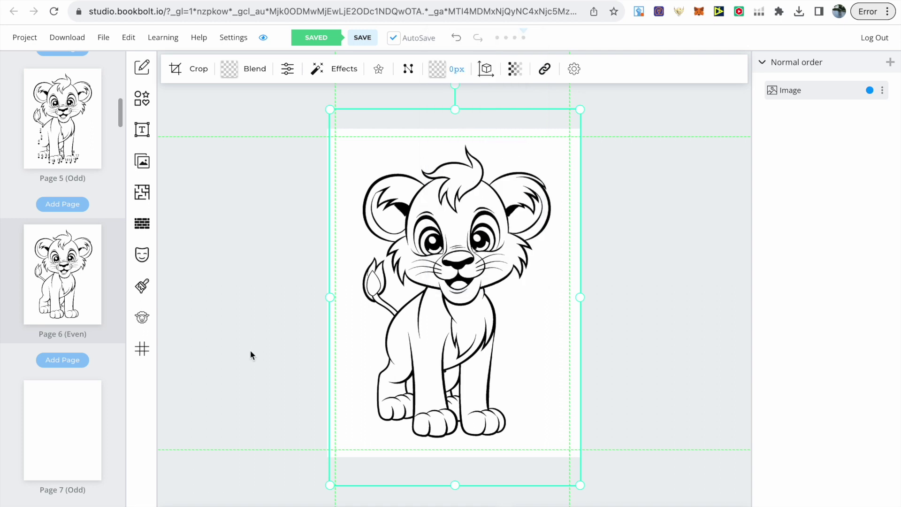
click(73, 424)
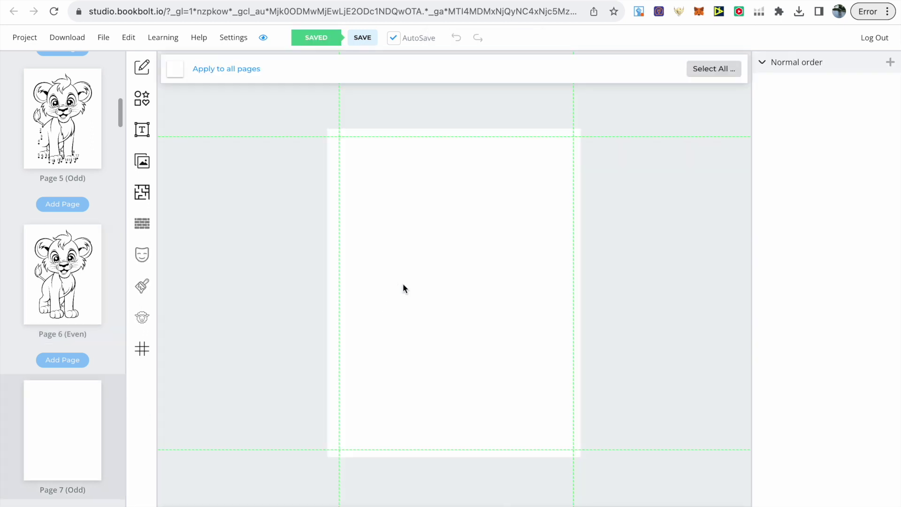
key(ctrl+v)
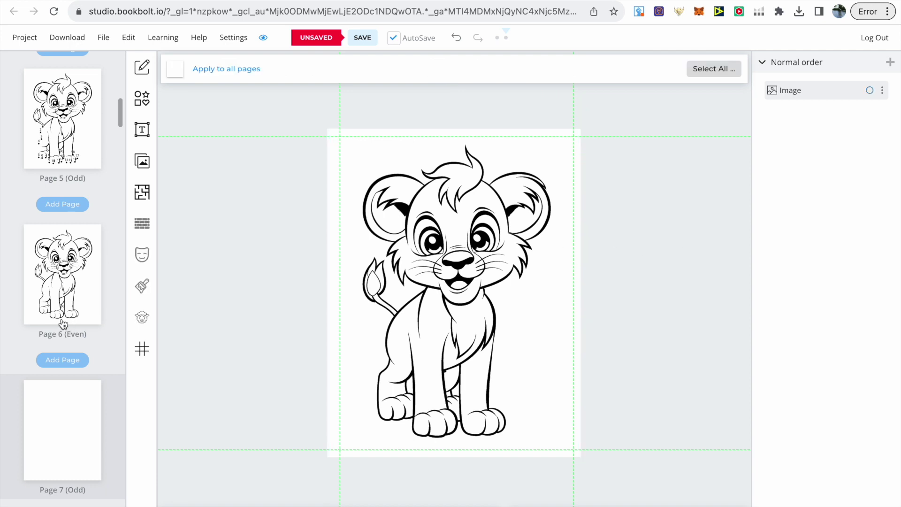
scroll(61, 193, down, 1)
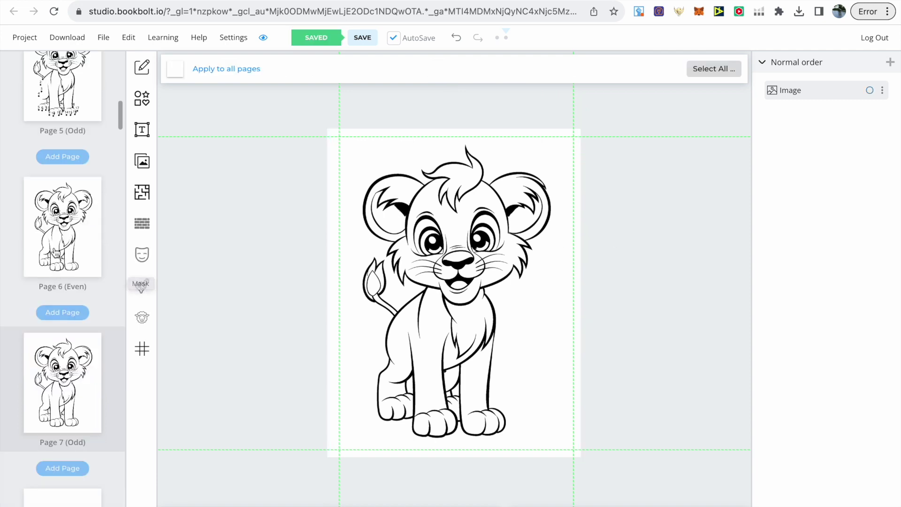
click(61, 237)
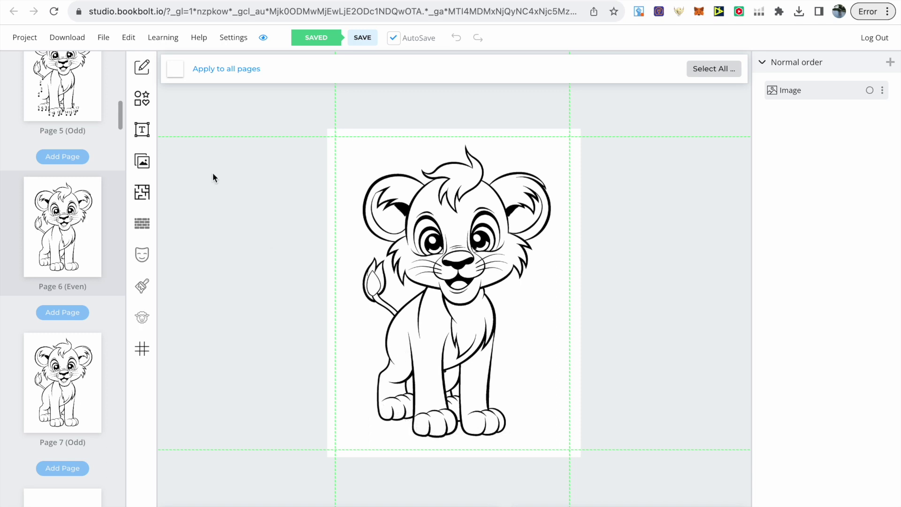
Step: Set the freehand brush to white with size 100
click(142, 68)
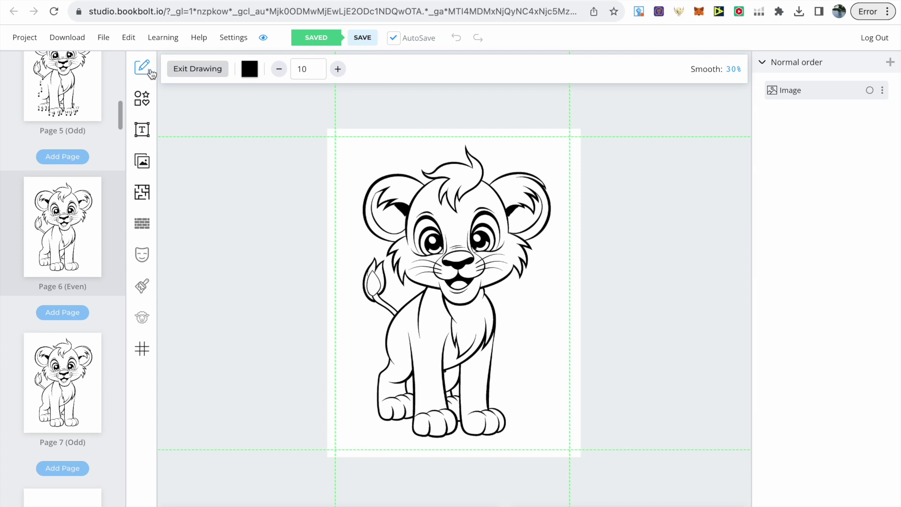
click(253, 74)
click(318, 120)
click(307, 69)
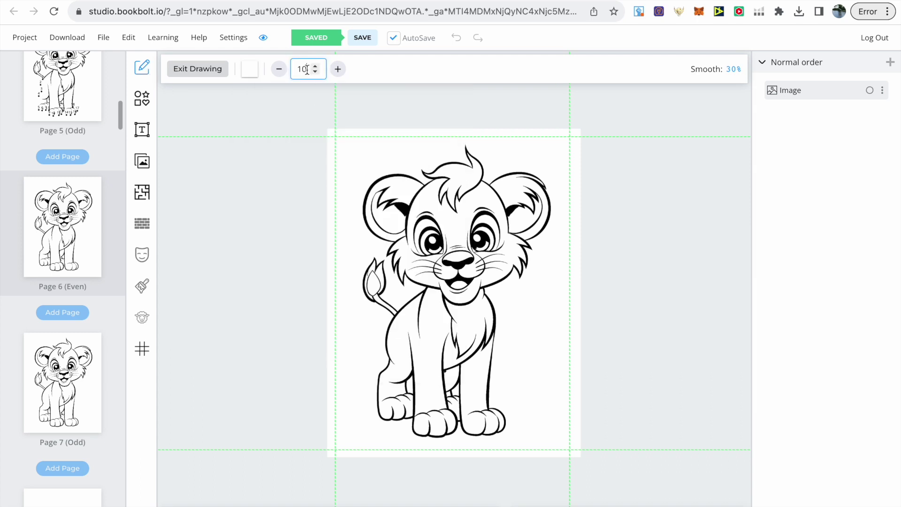
text(0)
Step: Paint white over the lion's left leg and paw outlines, then save
drag(390, 319, 389, 356)
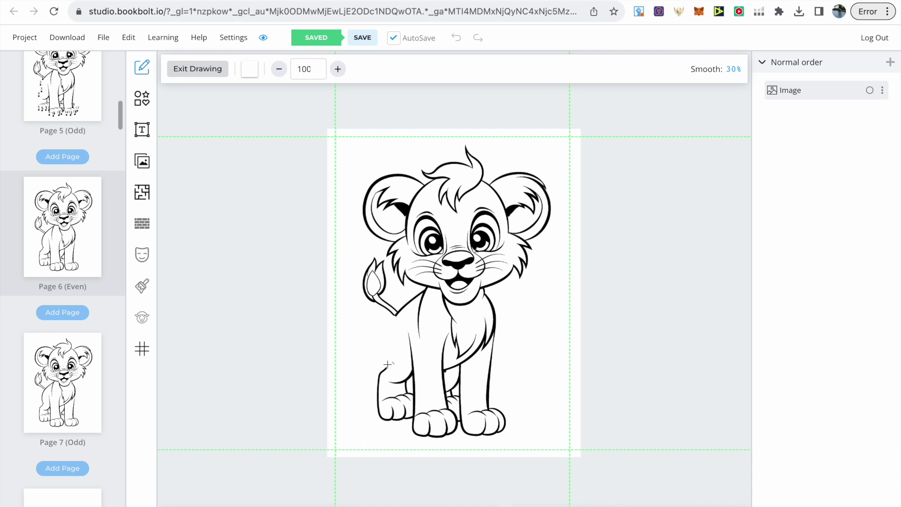
mouse_move(387, 364)
mouse_down()
mouse_move(378, 384)
mouse_move(383, 417)
mouse_move(450, 436)
mouse_up()
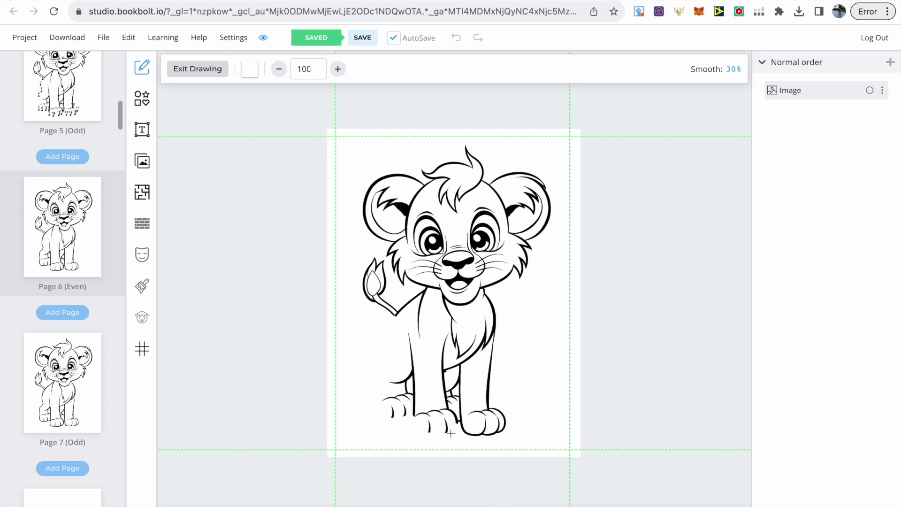
mouse_move(456, 426)
mouse_down()
mouse_move(488, 435)
mouse_move(505, 423)
mouse_up()
mouse_move(492, 408)
mouse_down()
mouse_move(502, 413)
mouse_move(497, 434)
mouse_up()
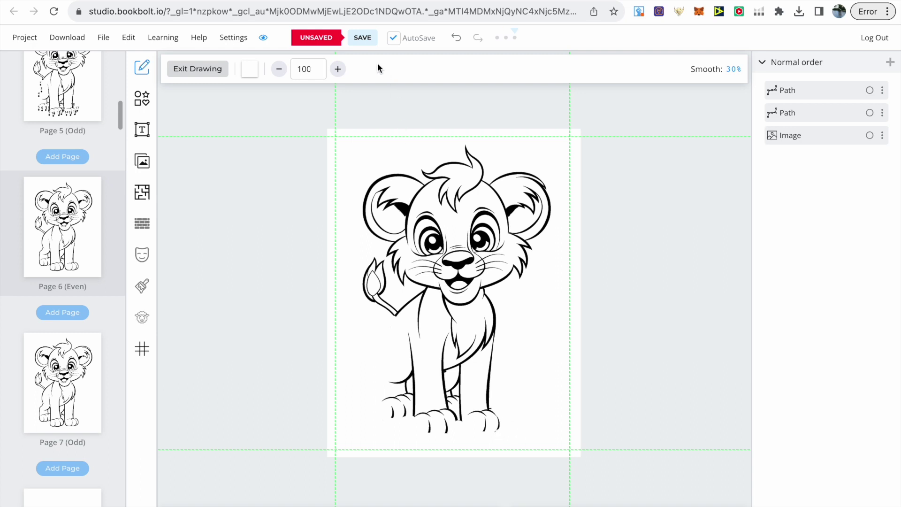
click(365, 38)
Step: Save the project and open Connect Dots on the Page 7 lion image
click(370, 40)
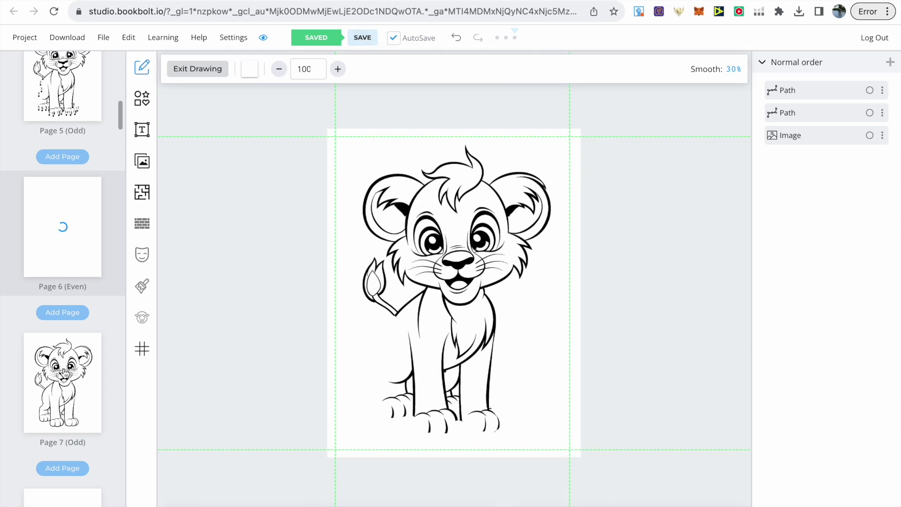
click(65, 373)
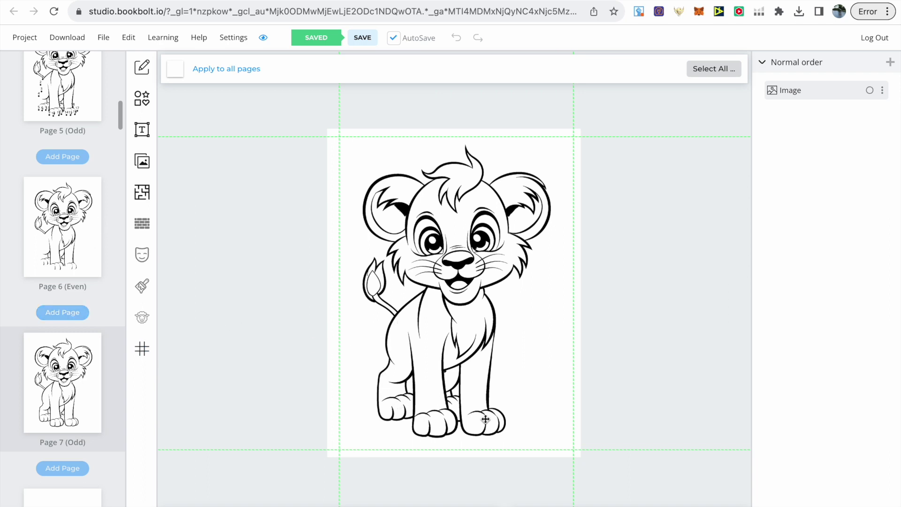
click(440, 265)
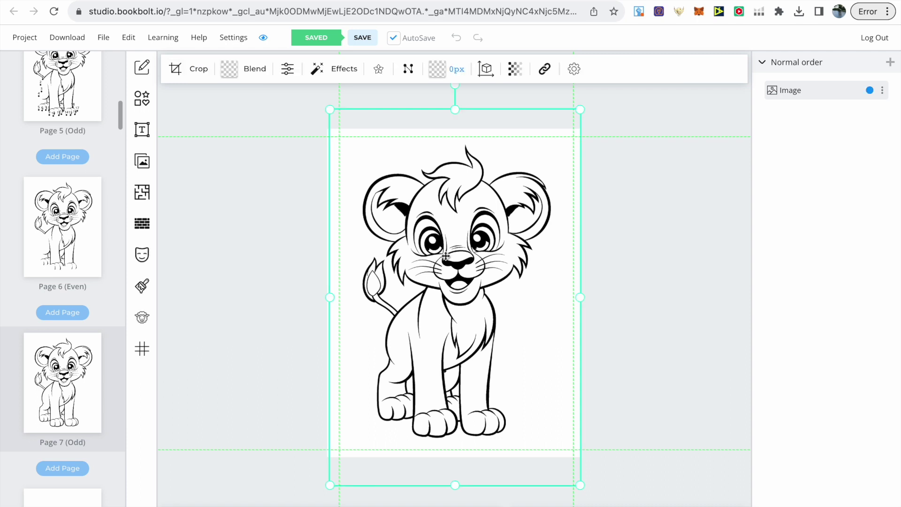
click(409, 69)
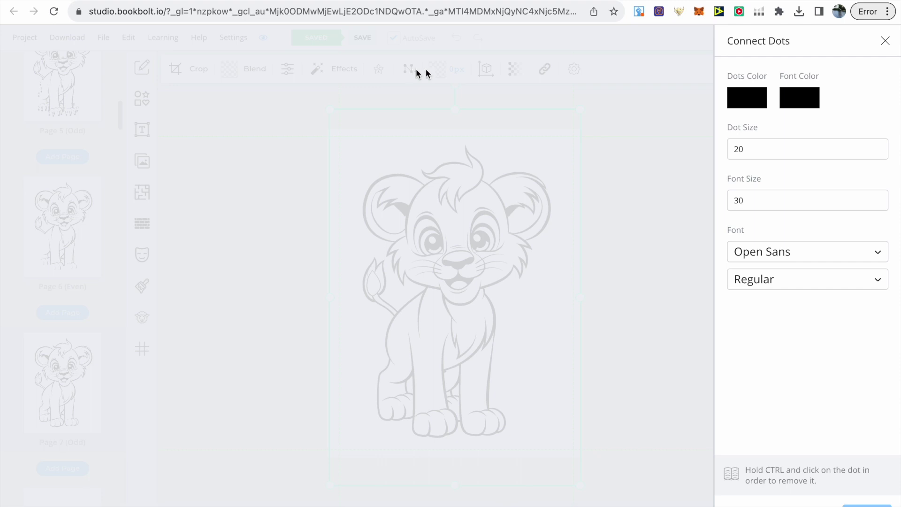
Step: Set the dot size to 10 and the number font size to 20
click(746, 149)
key(BackSpace)
key(BackSpace)
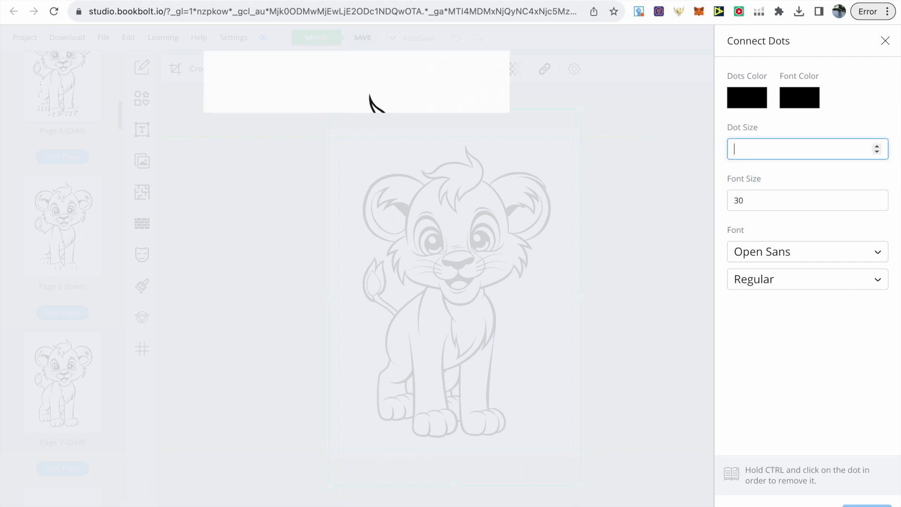
text(10)
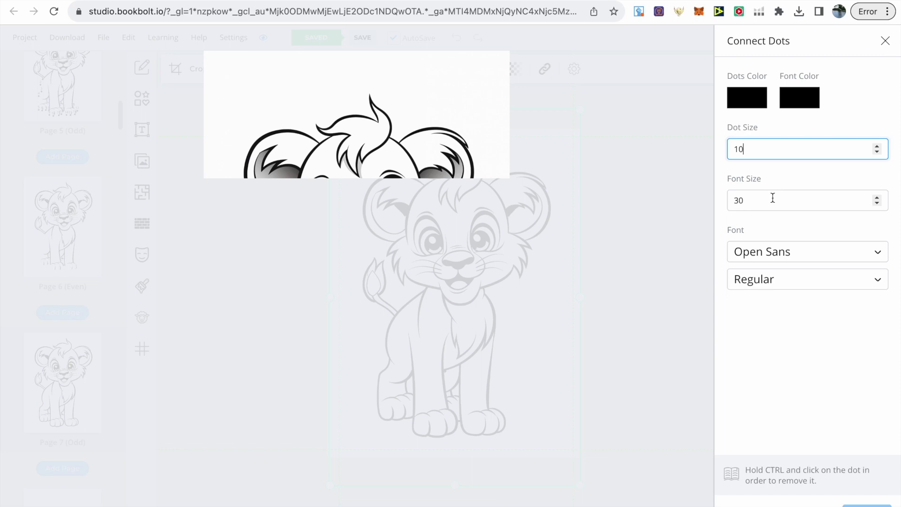
click(763, 204)
key(BackSpace)
key(BackSpace)
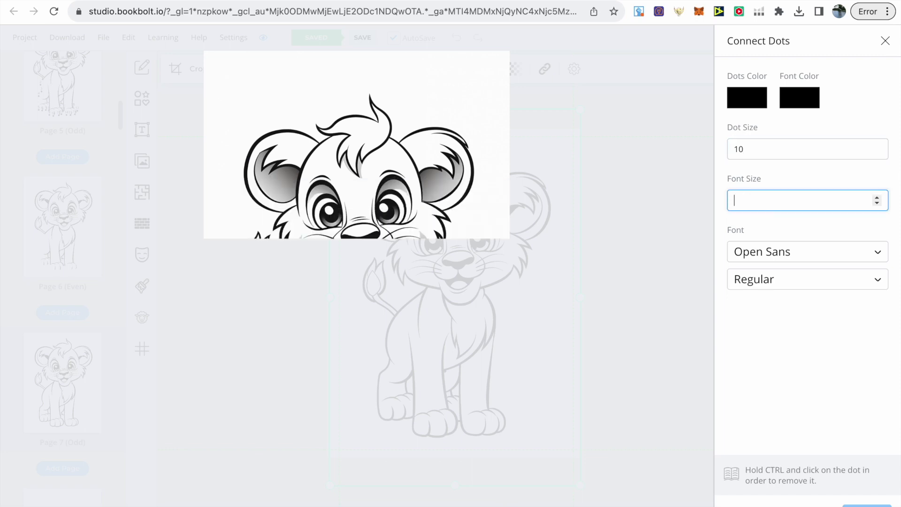
text(20)
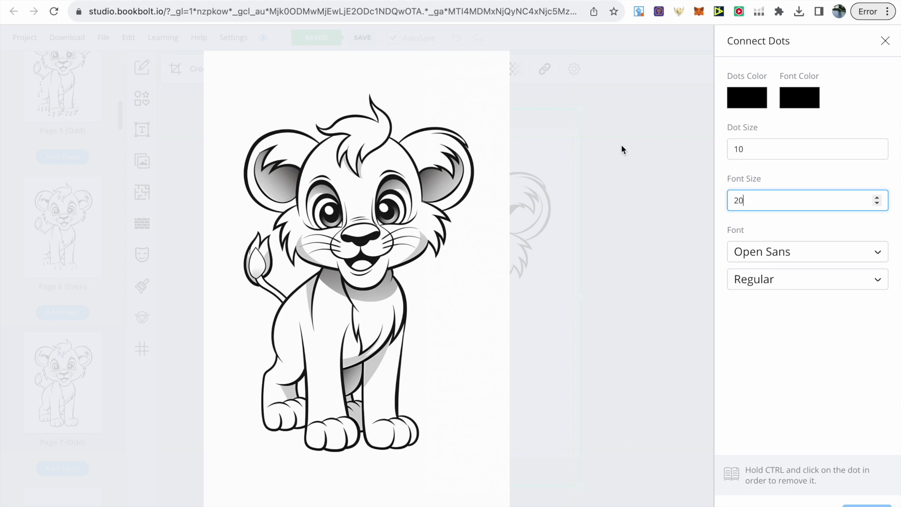
click(621, 145)
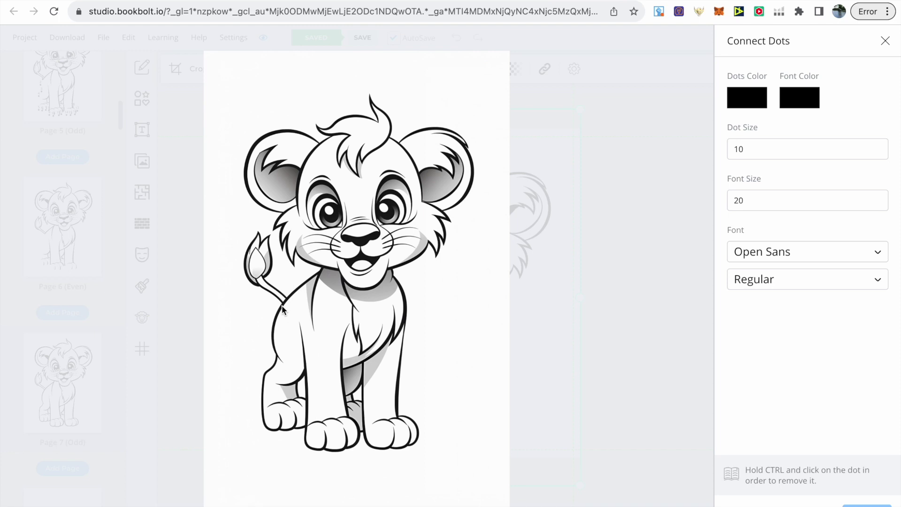
Step: Place numbered dots down the lion's tail, leg and along the paw outline
click(282, 305)
click(274, 320)
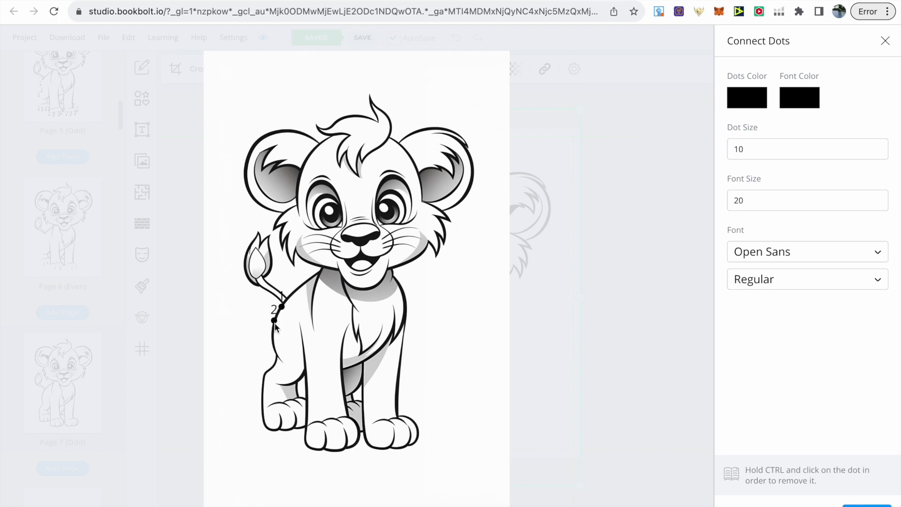
click(276, 353)
click(272, 368)
click(266, 427)
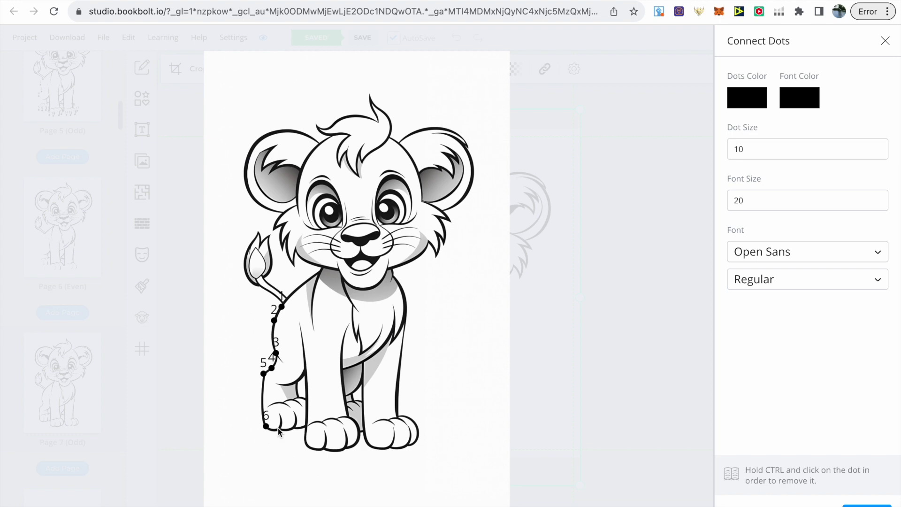
click(279, 427)
click(294, 427)
click(305, 427)
Step: Continue the dots around the front paws up to 18 and submit the Connect the Dots layer
click(309, 446)
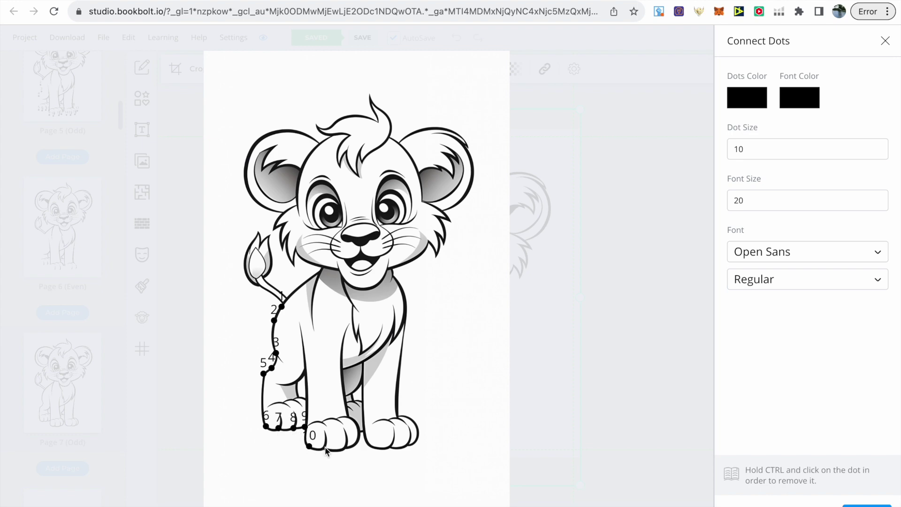
click(325, 447)
click(347, 448)
click(357, 440)
click(363, 401)
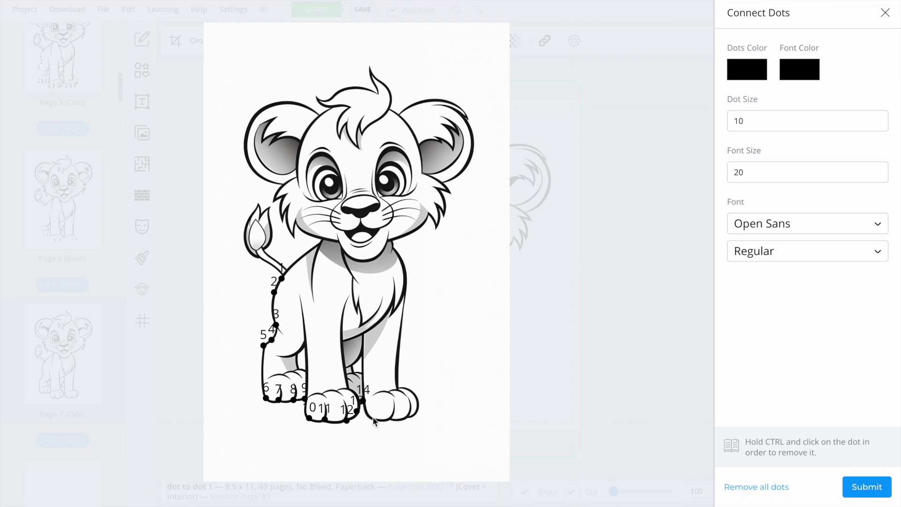
click(382, 418)
click(418, 412)
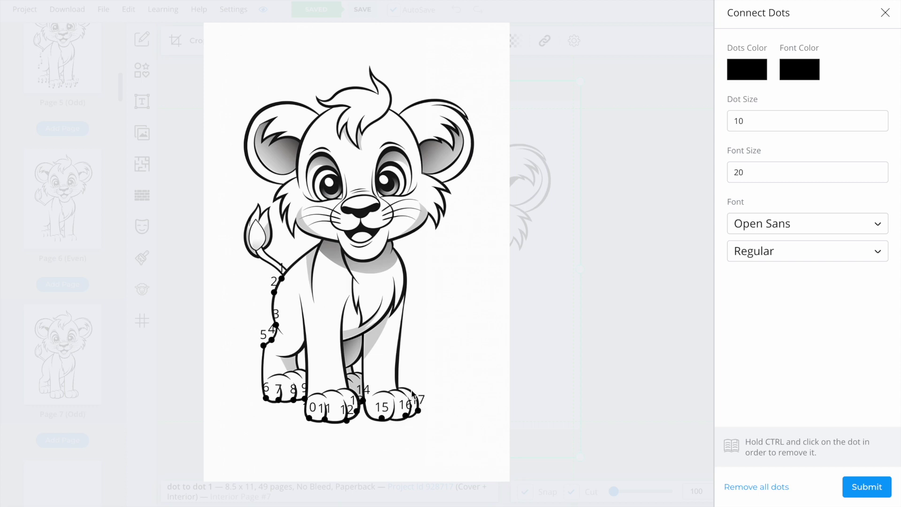
click(412, 390)
click(851, 488)
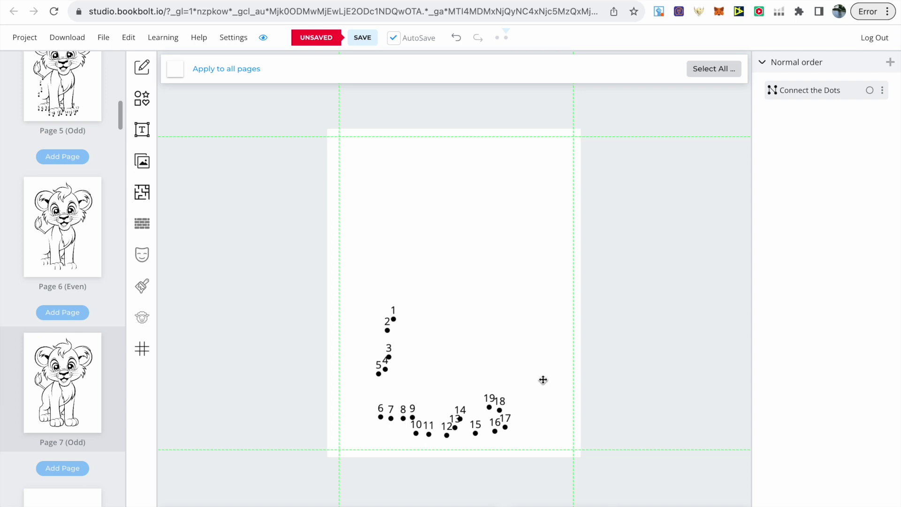
Step: Copy the numbered dots from Page 7, paste them onto the Page 6 lion, and save
click(486, 374)
right_click(487, 374)
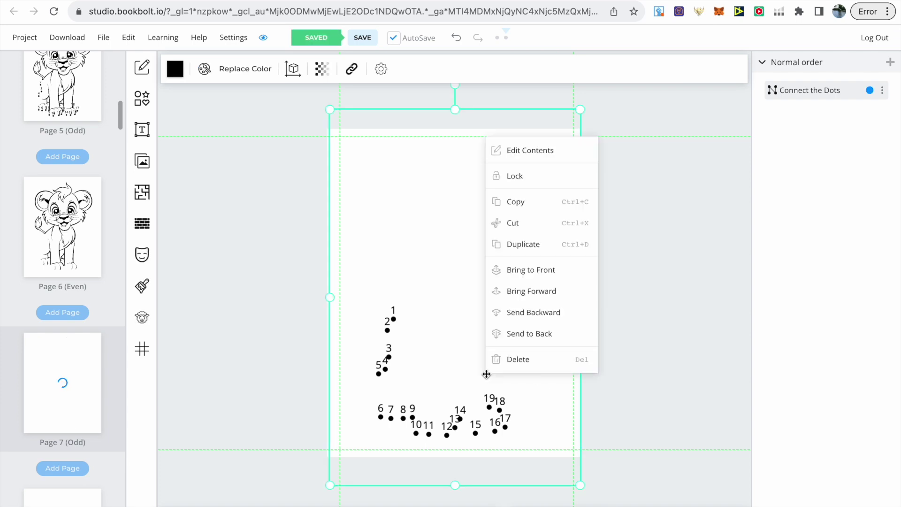
click(515, 209)
click(68, 244)
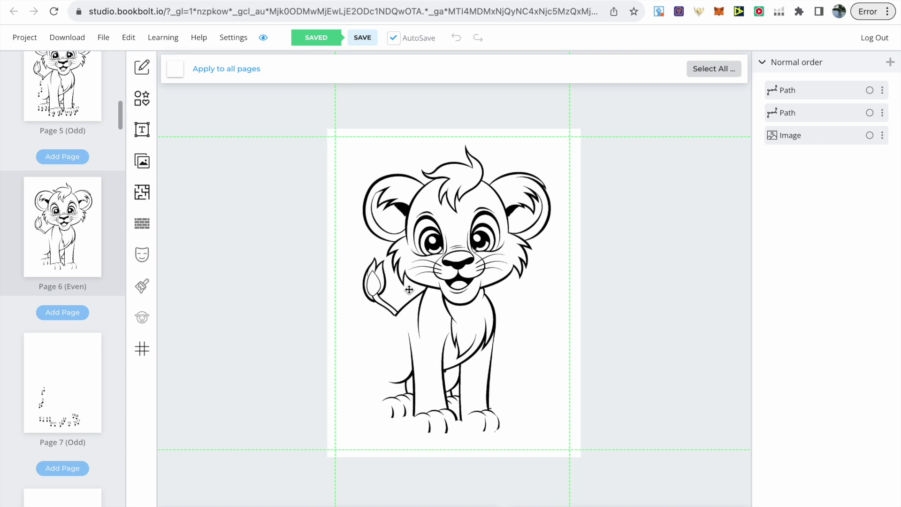
key(ctrl+v)
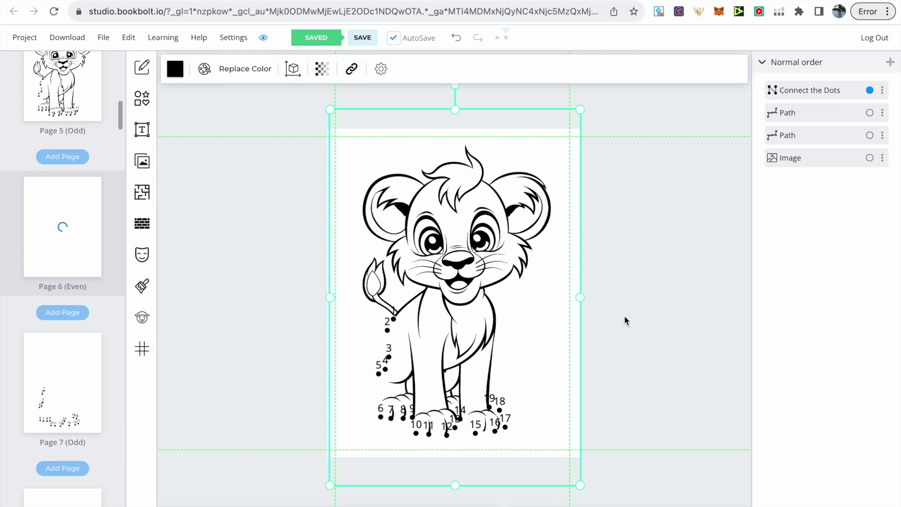
click(361, 44)
Step: Delete the leftover dots from Page 7, save, and return to Page 6
click(52, 363)
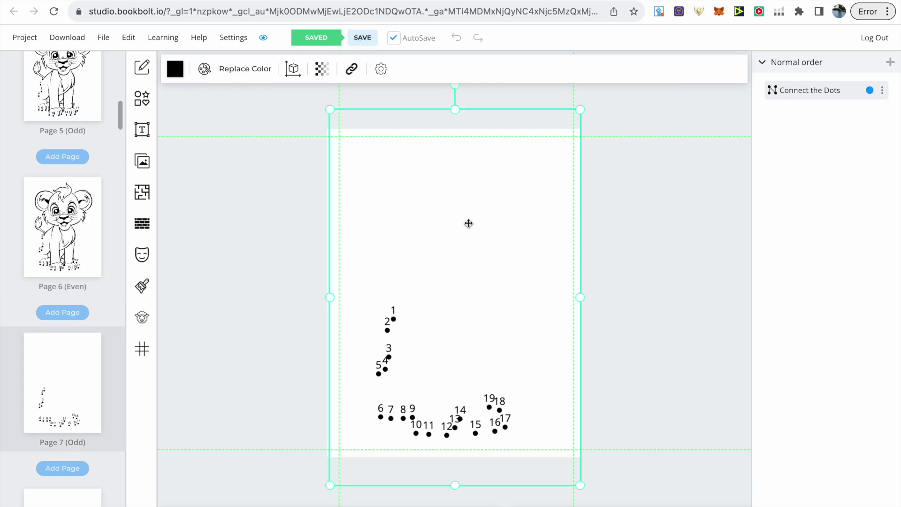
right_click(468, 224)
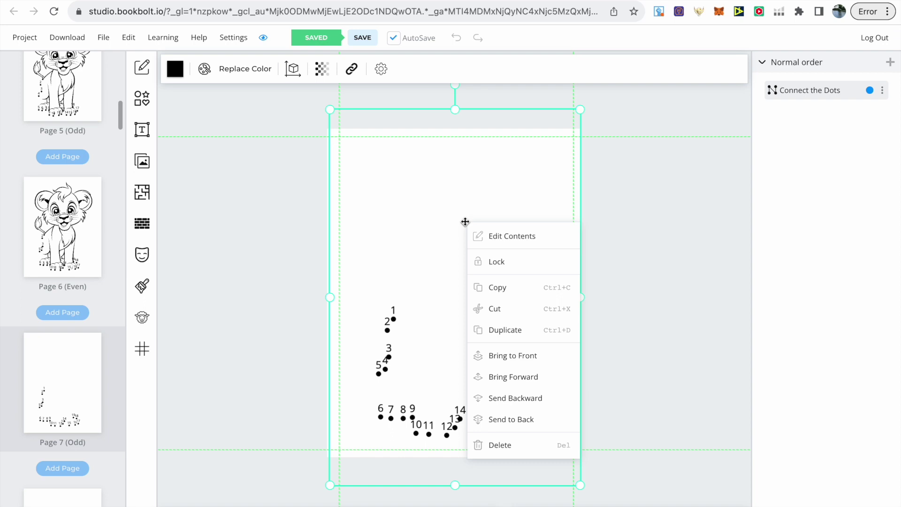
click(484, 443)
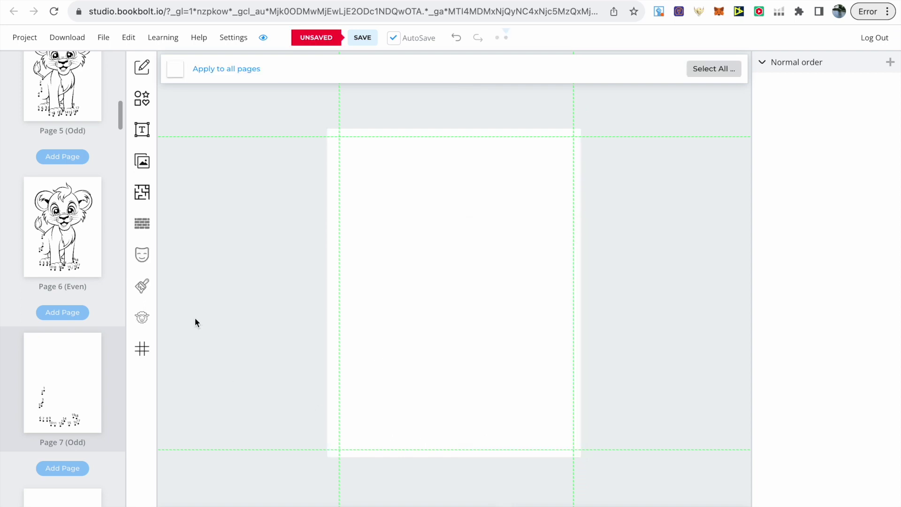
click(362, 37)
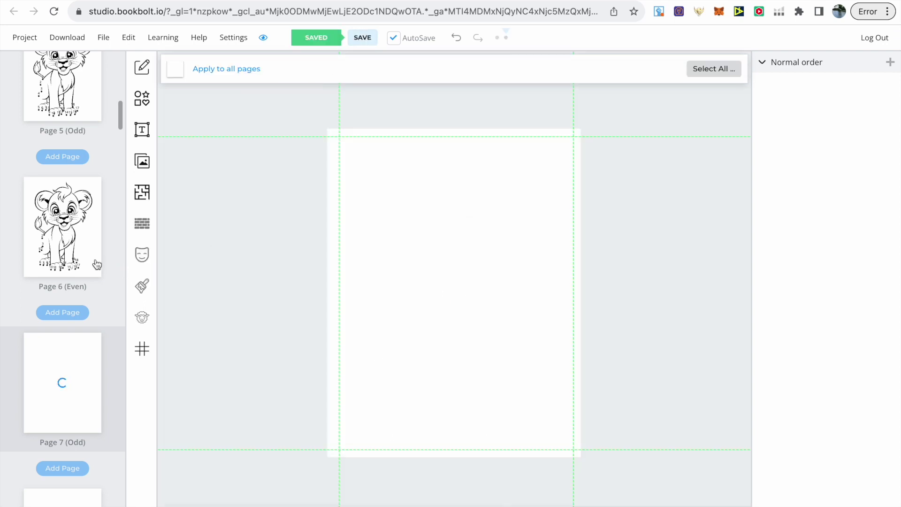
click(81, 252)
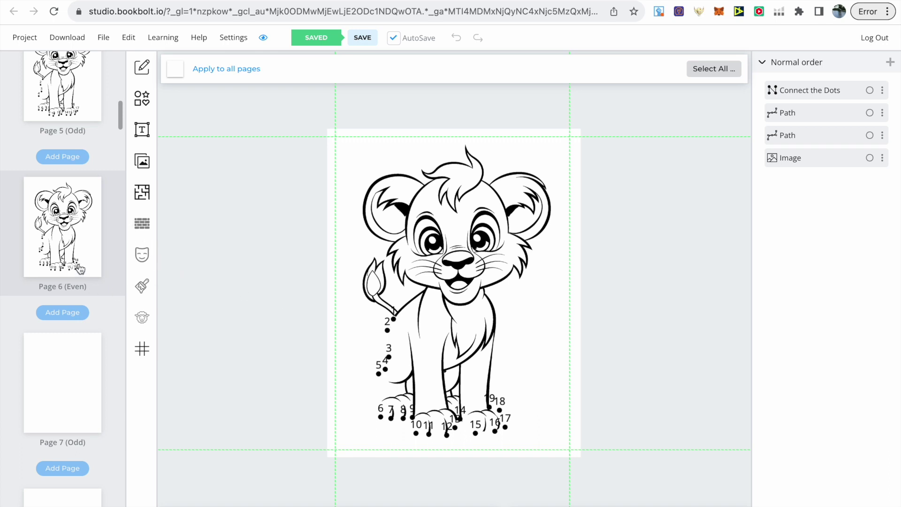
Step: Open the cover spread with the lion art and '40 DOT TO DOT PAGES FOR KIDS'
scroll(80, 268, up, 10)
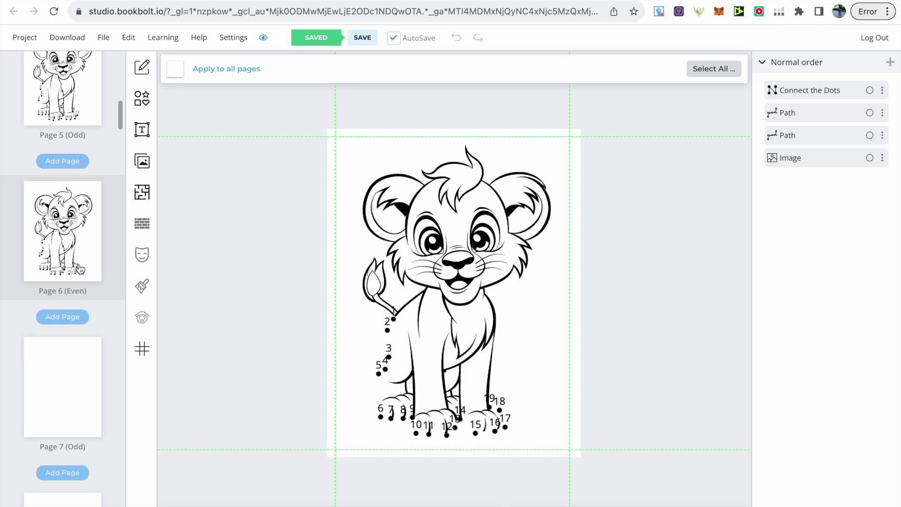
scroll(81, 268, up, 2)
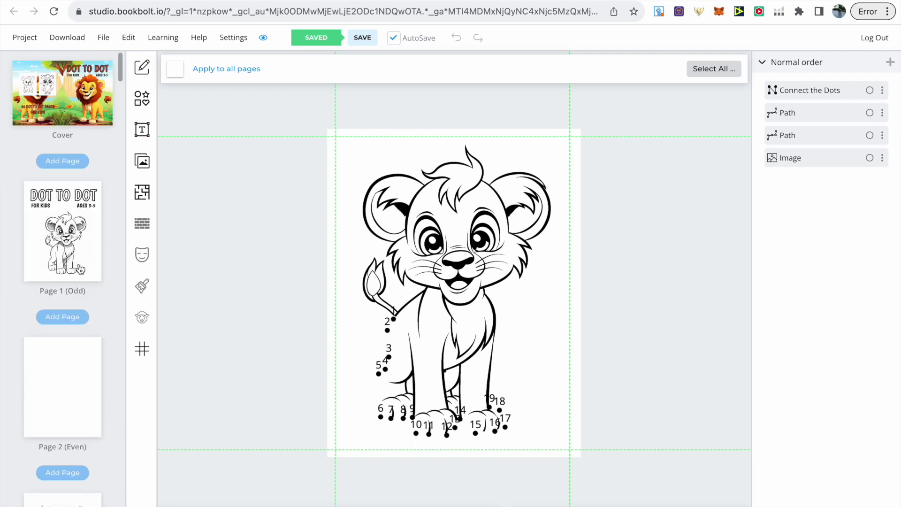
scroll(76, 267, down, 6)
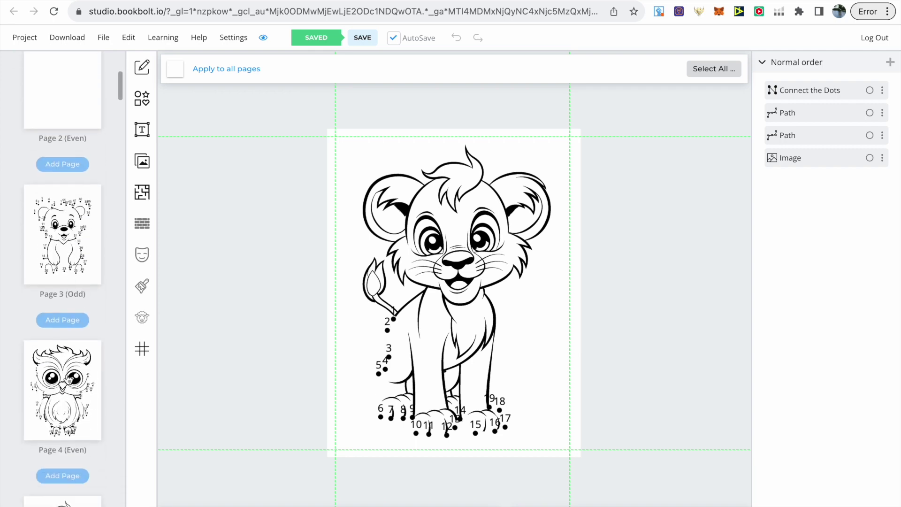
click(103, 38)
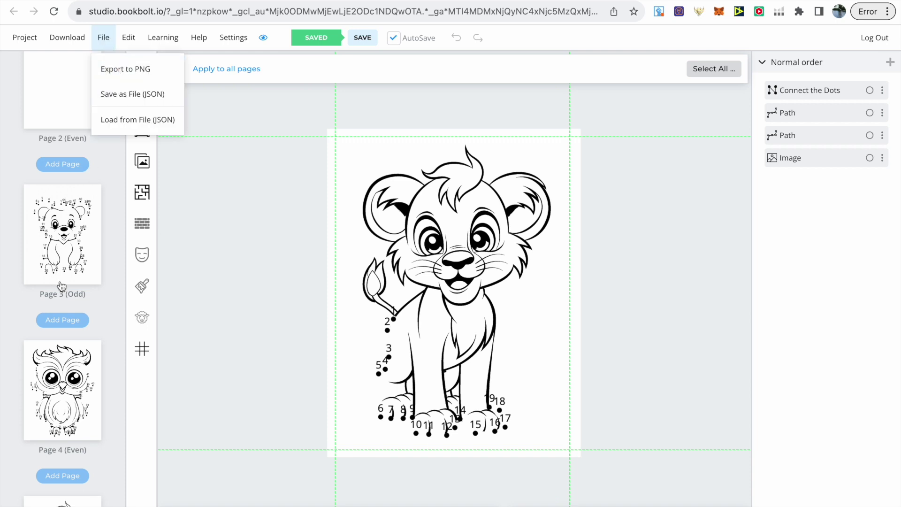
click(111, 301)
scroll(112, 301, up, 5)
scroll(112, 304, up, 2)
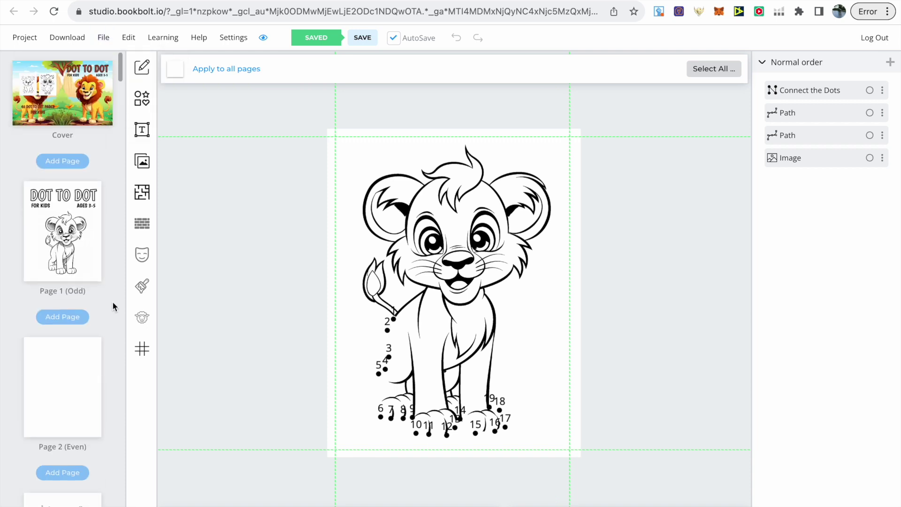
click(65, 102)
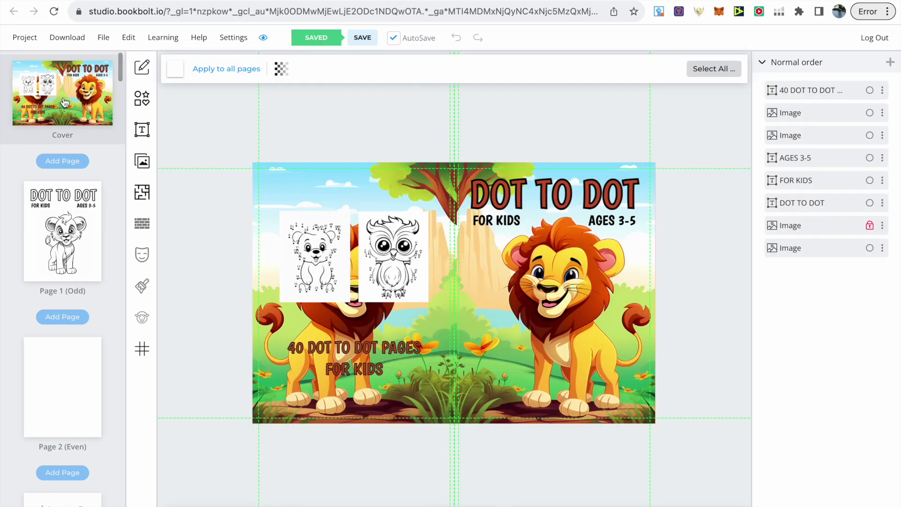
Step: Choose Download Current Project CMYK (Printed Books) from the Download menu
click(82, 41)
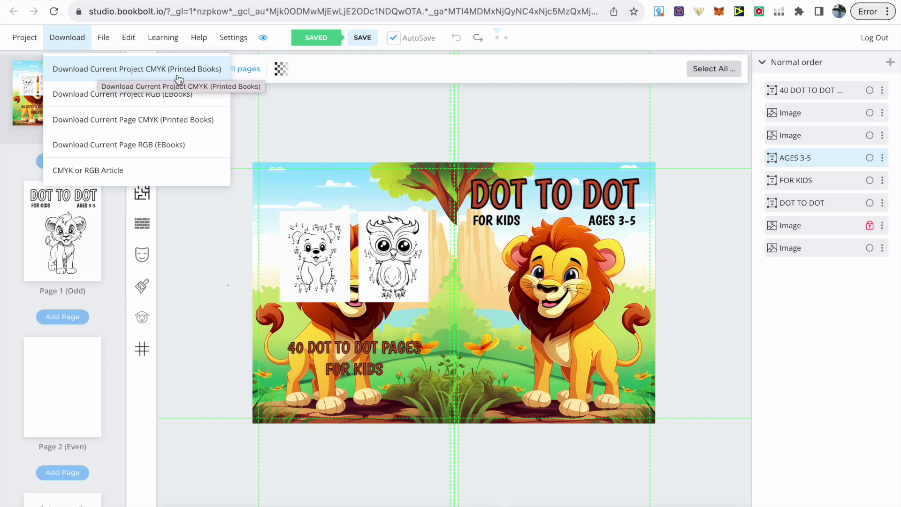
click(317, 108)
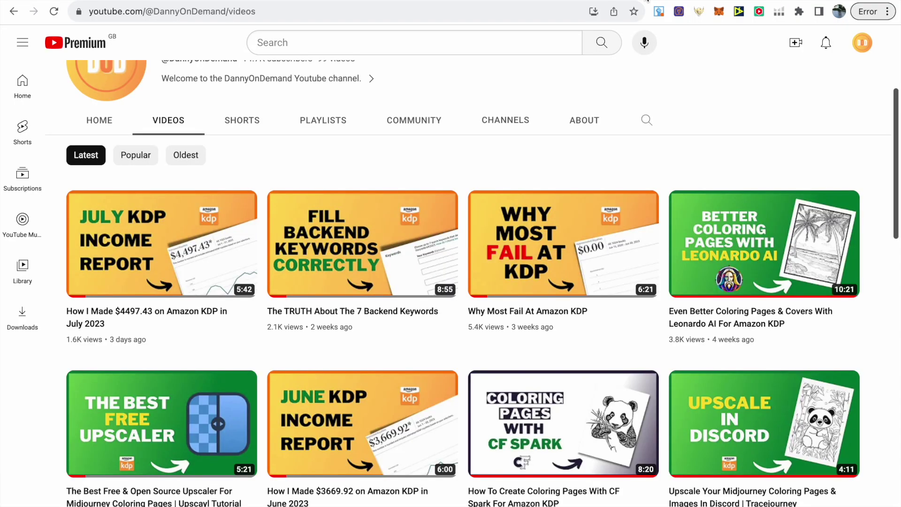
scroll(434, 208, down, 2)
scroll(434, 208, down, 15)
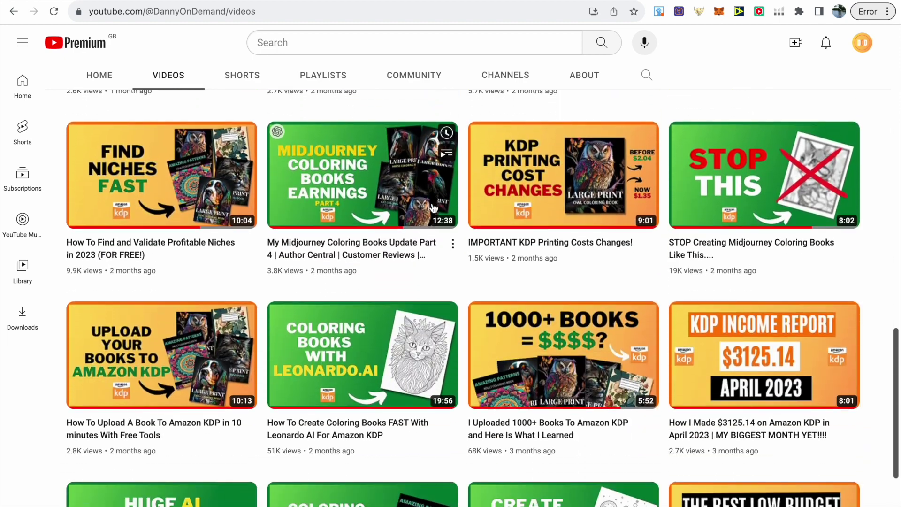
mouse_move(191, 338)
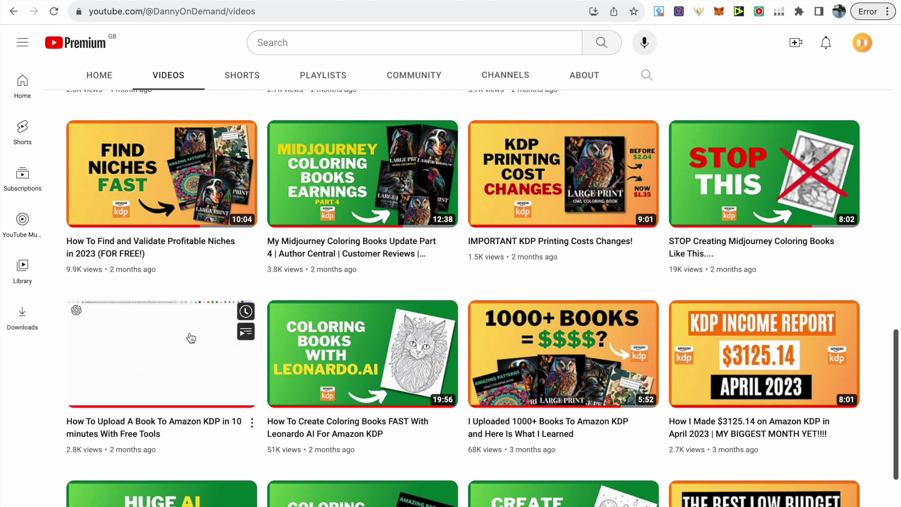
scroll(191, 338, up, 1)
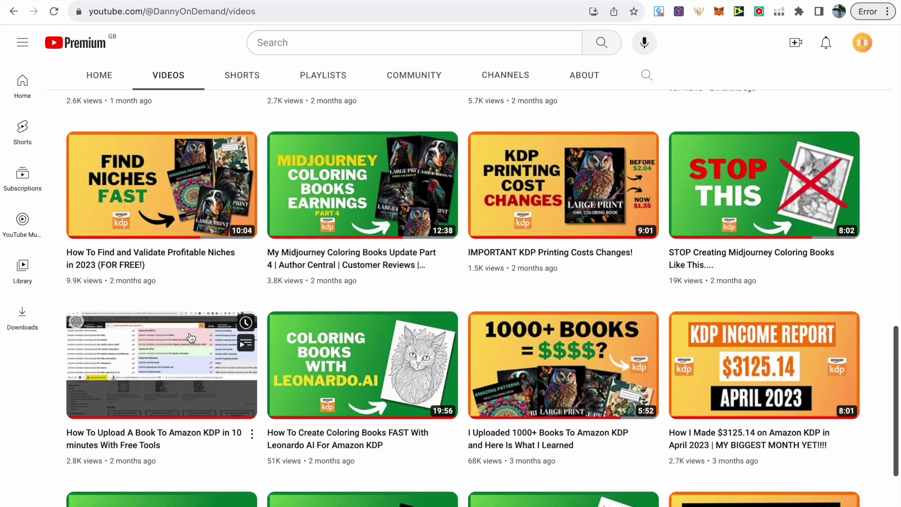
scroll(191, 338, up, 1)
scroll(191, 338, up, 10)
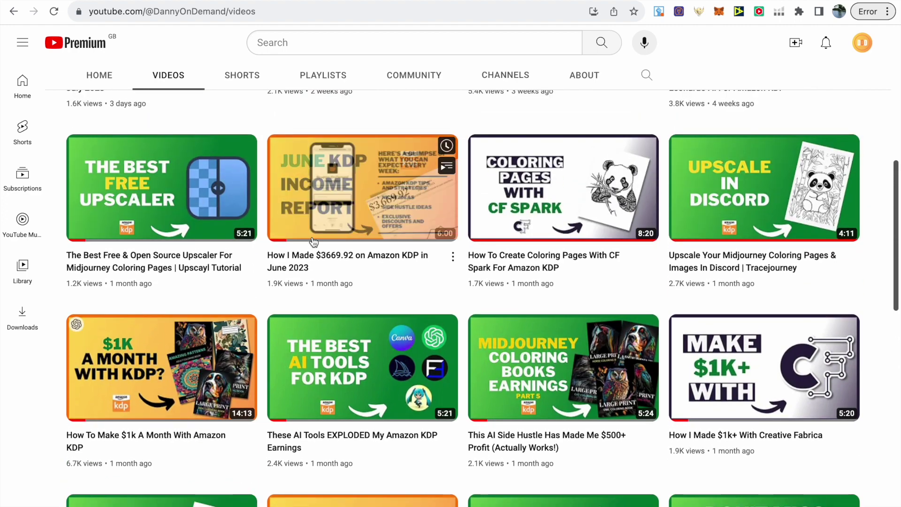
scroll(346, 225, up, 5)
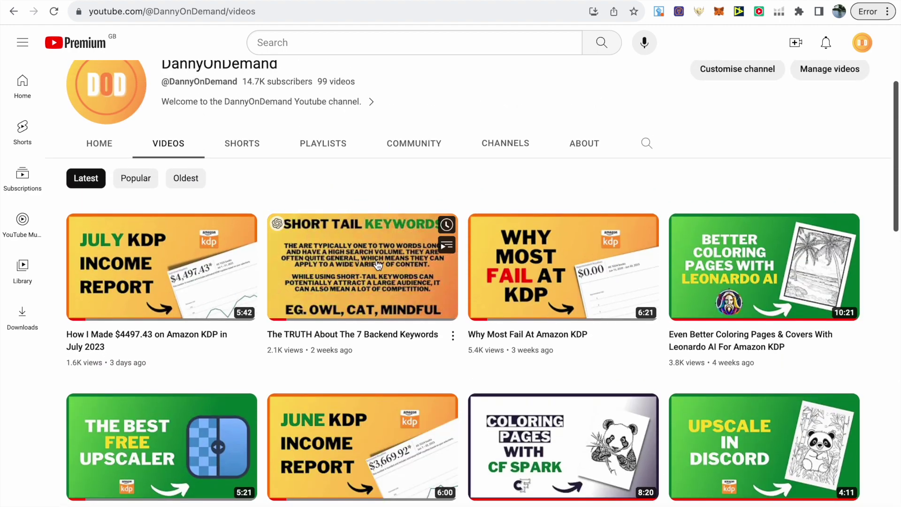